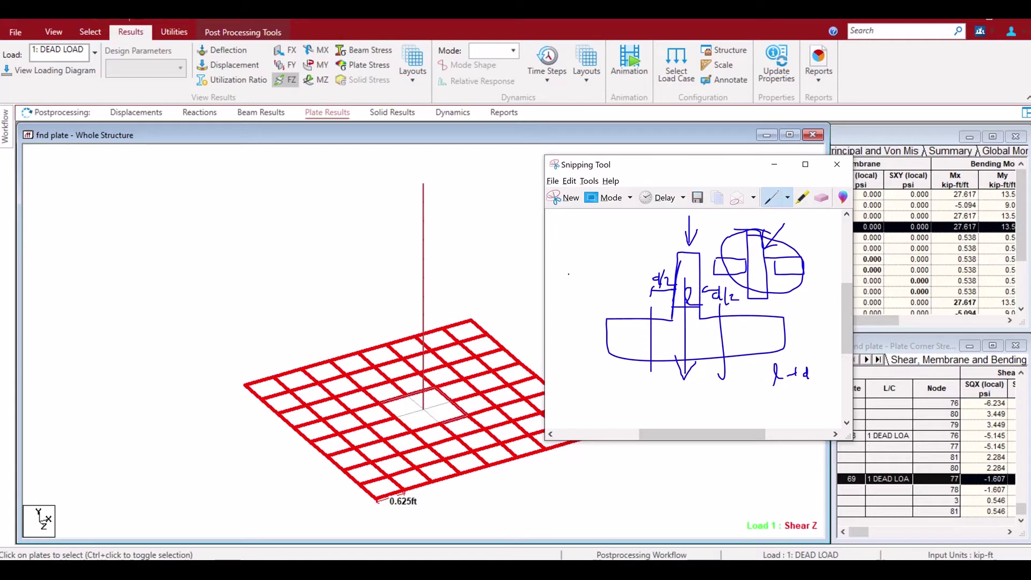
Step: Sketch the footing in plan with the column and surrounding critical perimeter, labelling its sides l+d and b+d
mouse_move(565, 239)
left_mouse_down()
mouse_move(565, 290)
mouse_move(637, 237)
mouse_move(607, 298)
mouse_move(573, 298)
mouse_move(565, 237)
left_mouse_up()
left_click_drag(590, 278, 608, 262)
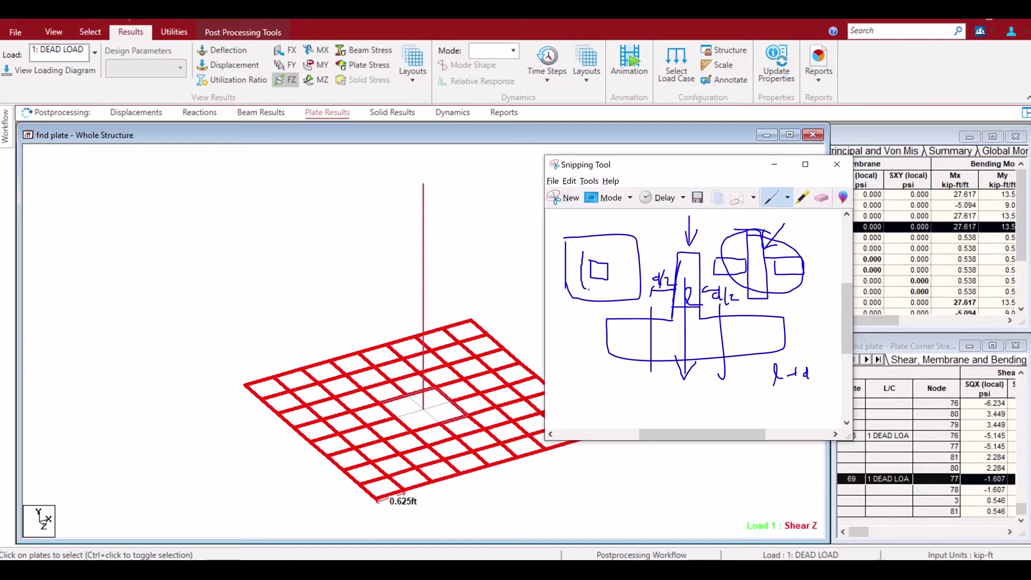
mouse_move(599, 248)
left_mouse_down()
mouse_move(585, 250)
mouse_move(608, 291)
mouse_move(609, 281)
left_mouse_up()
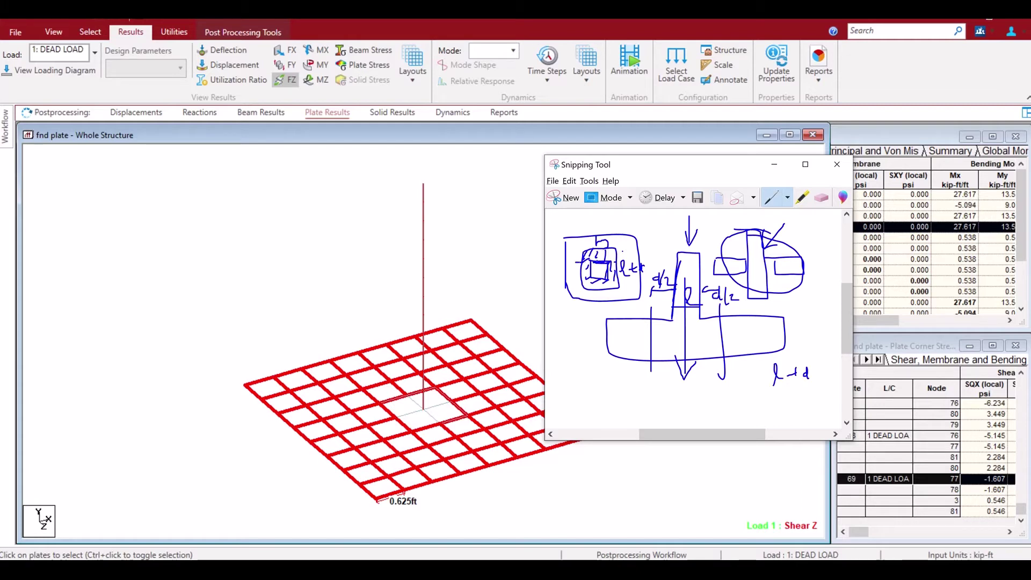
left_click_drag(619, 236, 619, 250)
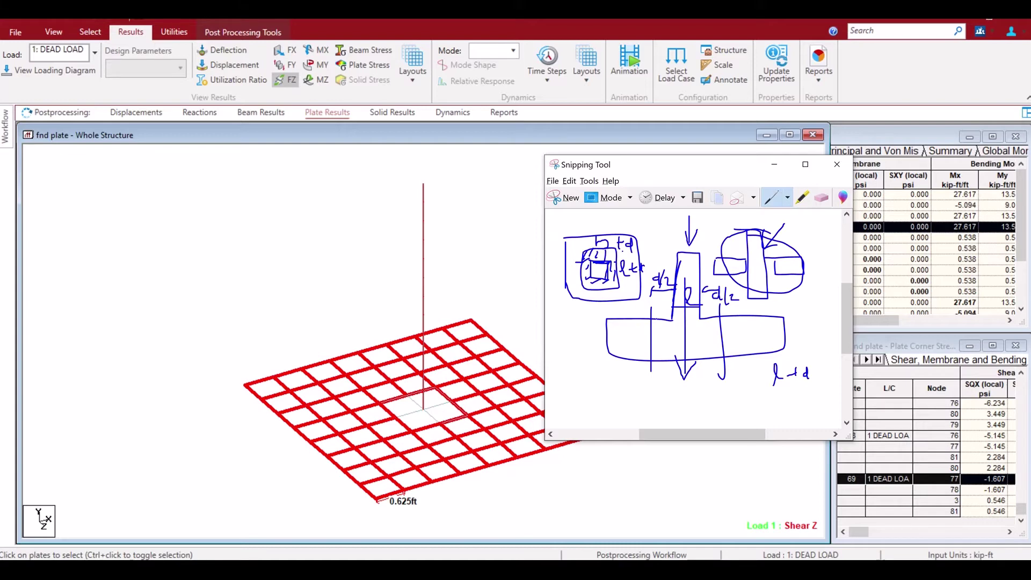
Step: Mark depth d and hatch the critical section between the two d/2 lines in the footing elevation sketch
mouse_move(654, 322)
left_mouse_down()
mouse_move(648, 352)
mouse_move(663, 350)
mouse_move(649, 348)
mouse_move(657, 320)
mouse_move(669, 337)
mouse_move(670, 329)
mouse_move(653, 352)
mouse_move(705, 355)
left_mouse_up()
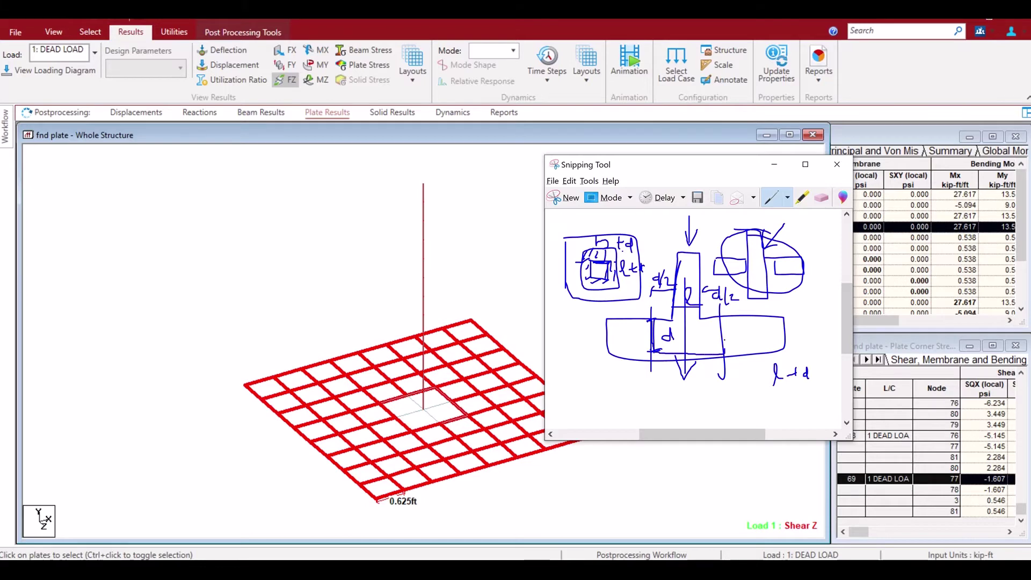
left_click_drag(723, 318, 723, 350)
left_click_drag(656, 320, 721, 318)
mouse_move(686, 354)
left_mouse_down()
mouse_move(714, 355)
mouse_move(689, 348)
left_mouse_up()
left_click_drag(710, 322, 697, 349)
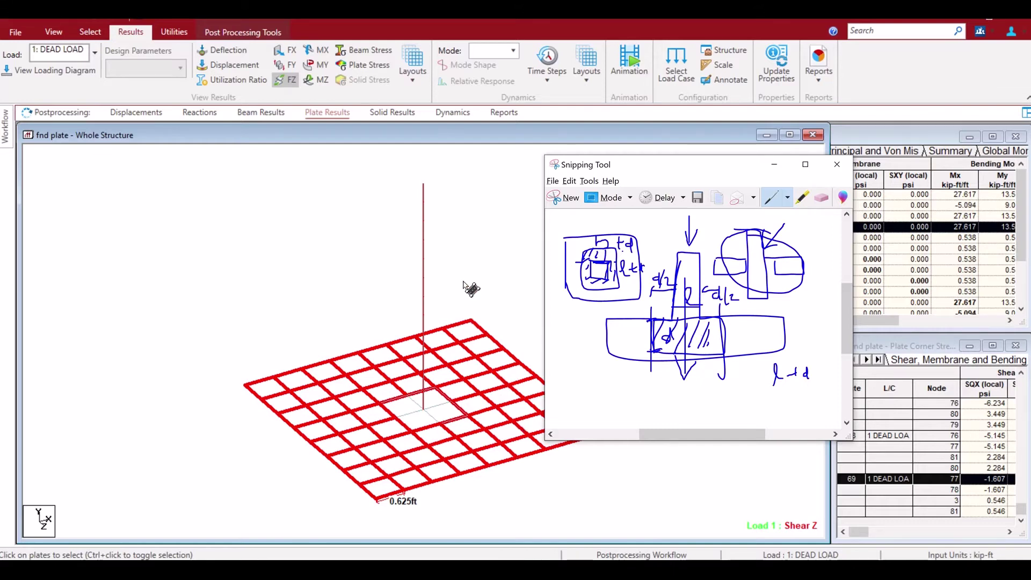
Step: Switch to the STAAD model, highlight the plates of the _SHEAR group, and select the four plates surrounding the column base
left_click(478, 271)
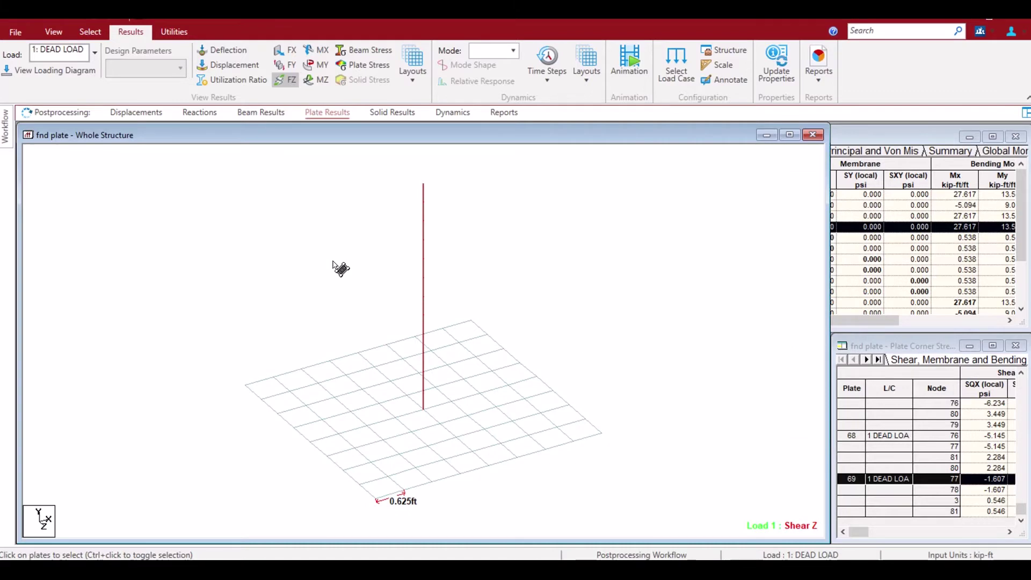
left_click(90, 188)
left_click(189, 244)
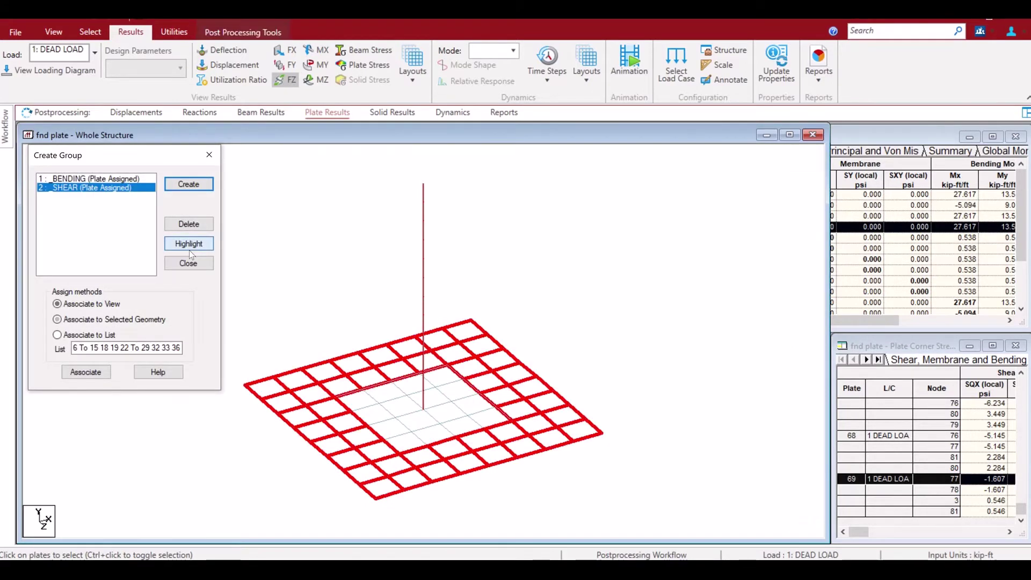
left_click(189, 263)
left_click(399, 412)
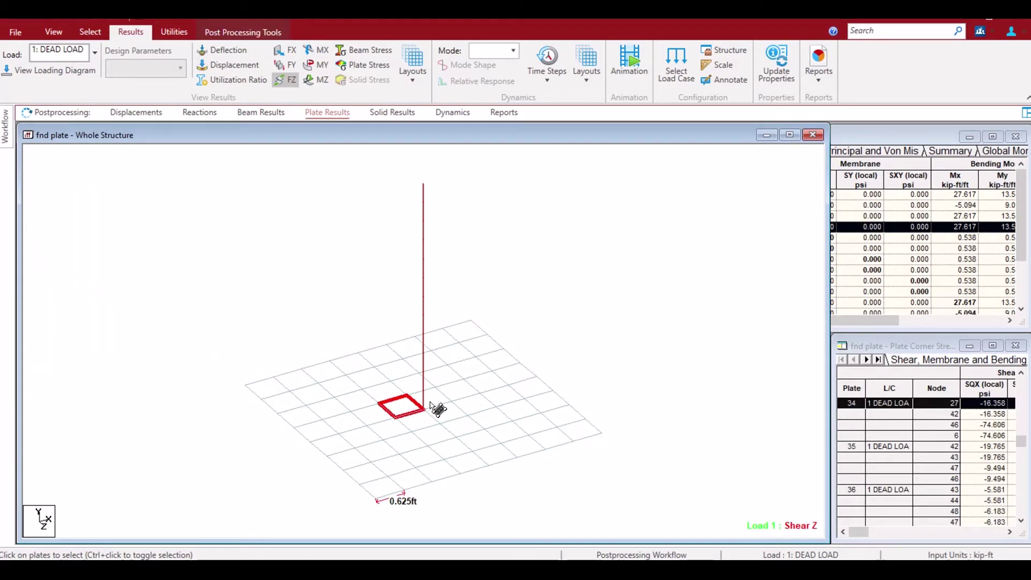
left_click(429, 411, "ctrl")
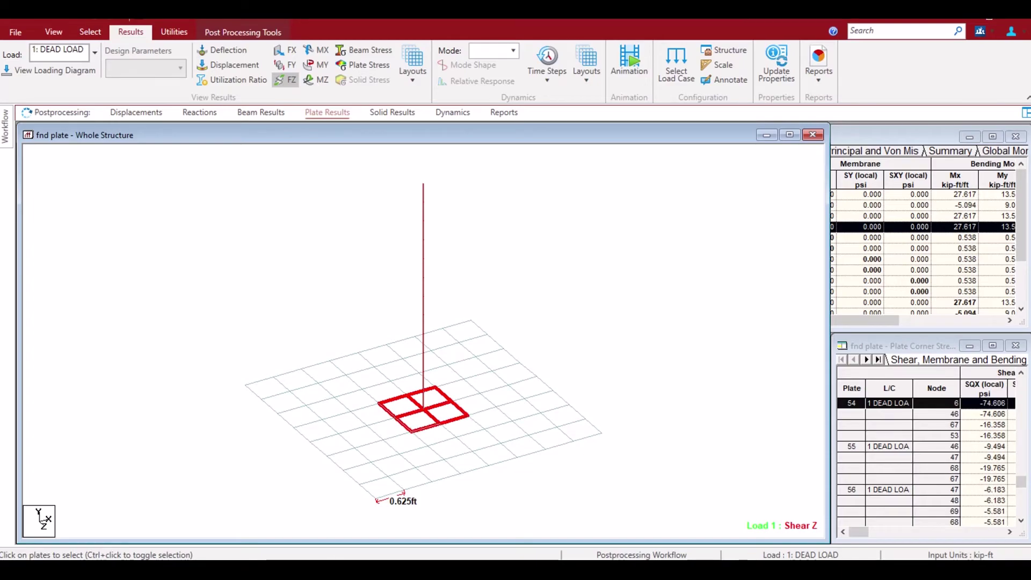
Step: Switch to the Excel design sheet and examine the effective depth formula with its depth and cover inputs
left_click(354, 510)
left_click(452, 360)
scroll(198, 330, "up", 4)
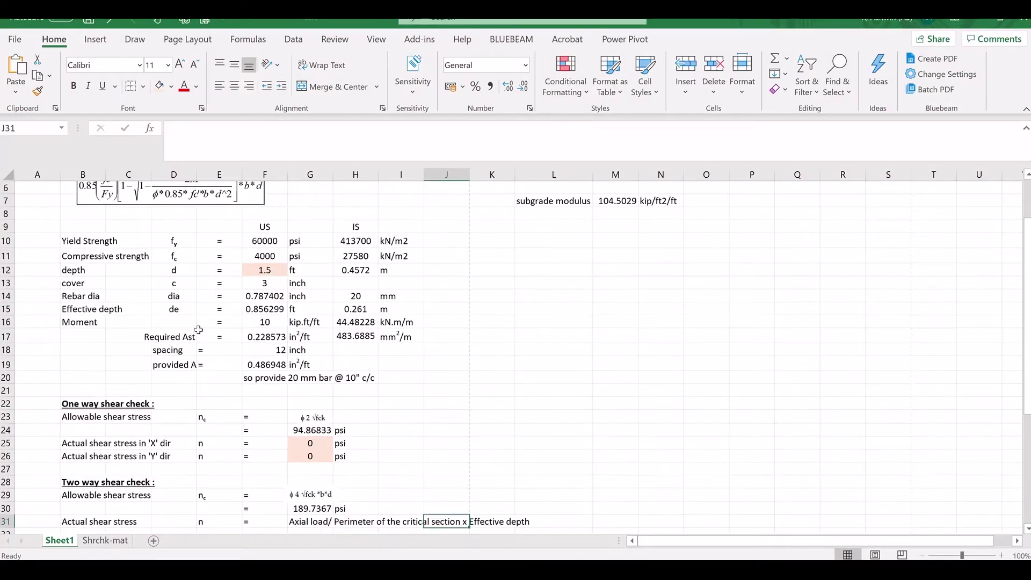
left_click(189, 312)
key("Right")
key("Right")
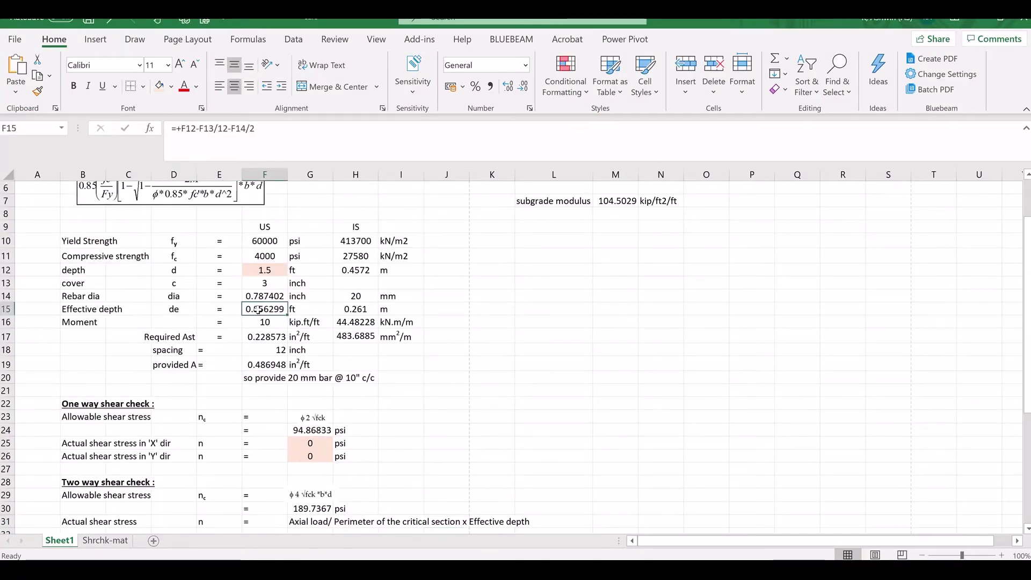
scroll(328, 328, "up", 1)
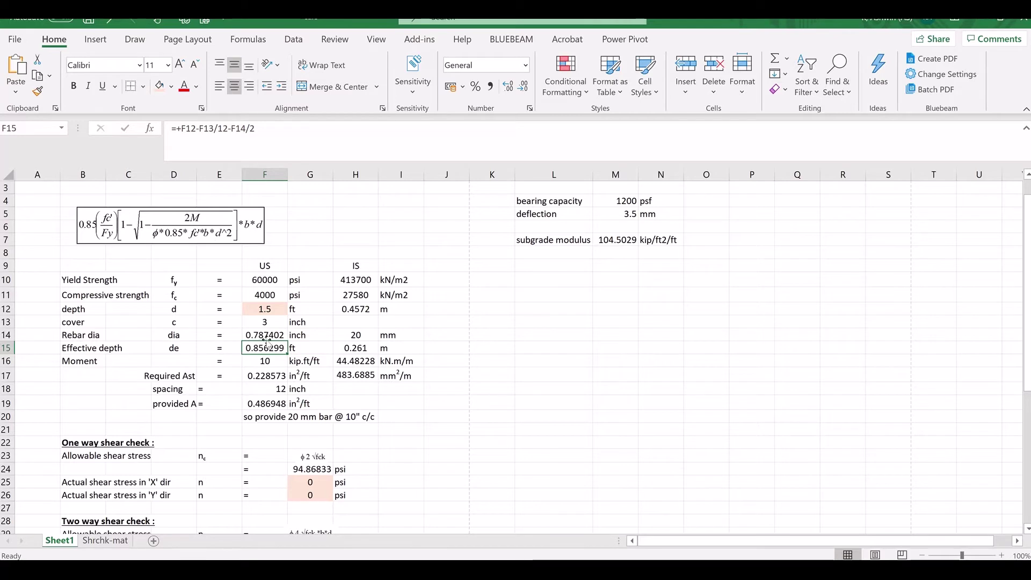
left_click(267, 309)
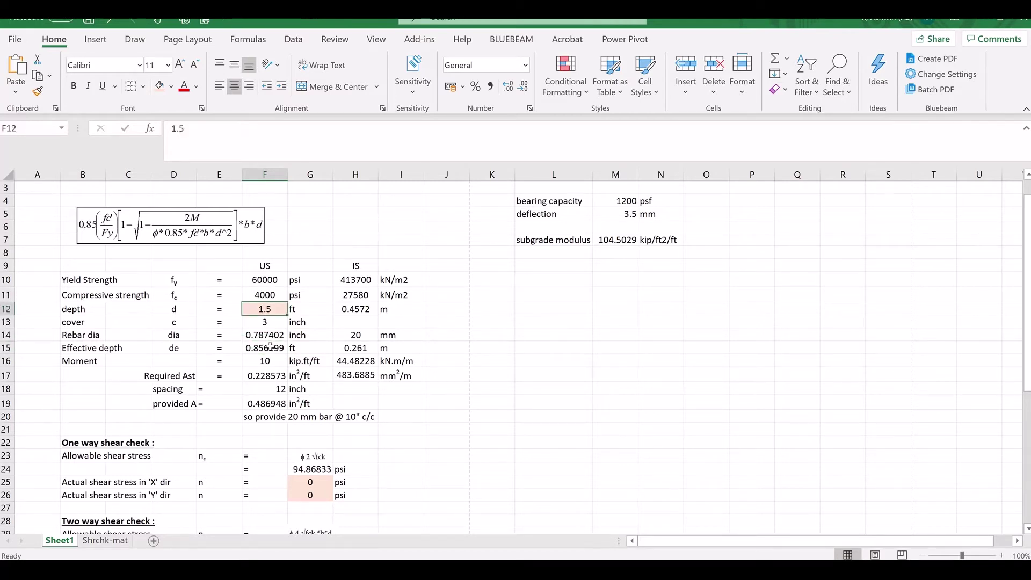
left_click(273, 324)
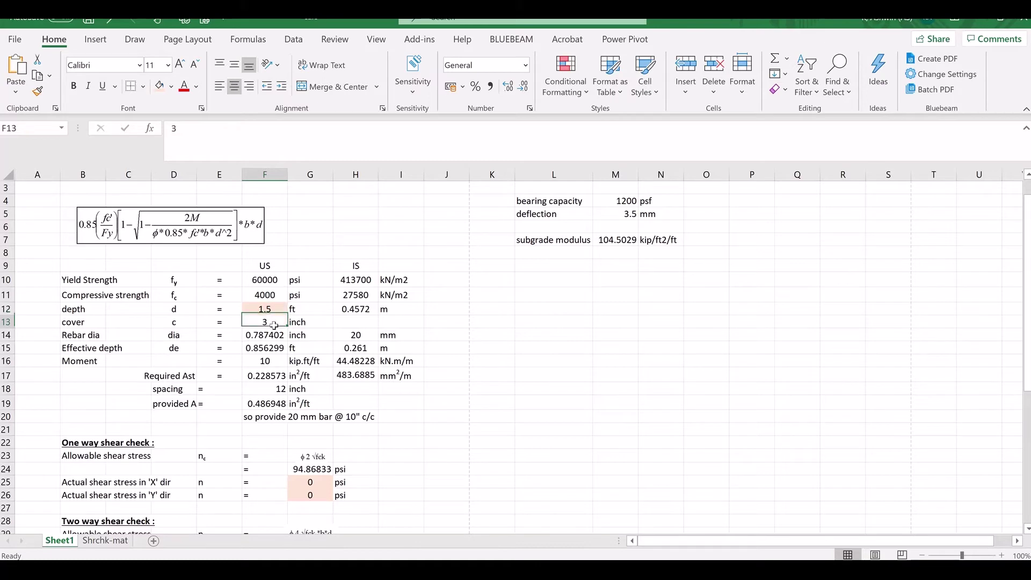
left_click(273, 349)
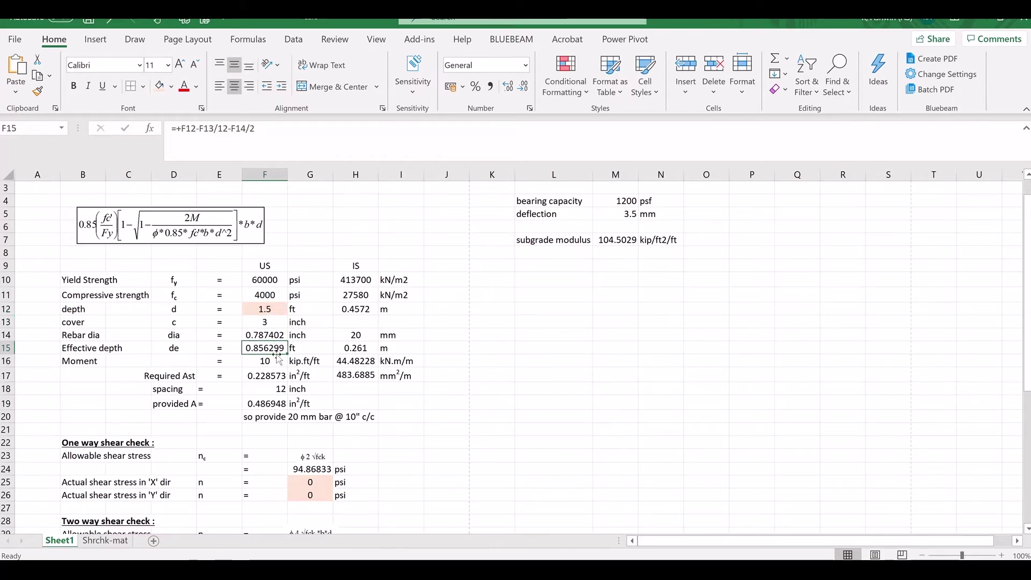
Step: Switch back to the STAAD model and dimension the distance between two adjacent nodes one plate outward from the column base
key("alt+Tab")
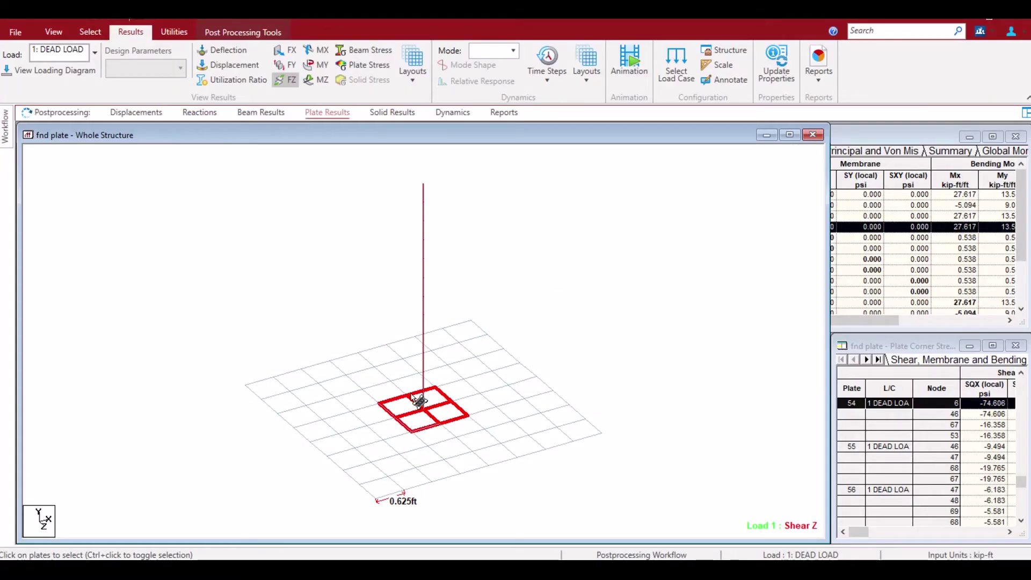
right_click(408, 455)
left_click(400, 478)
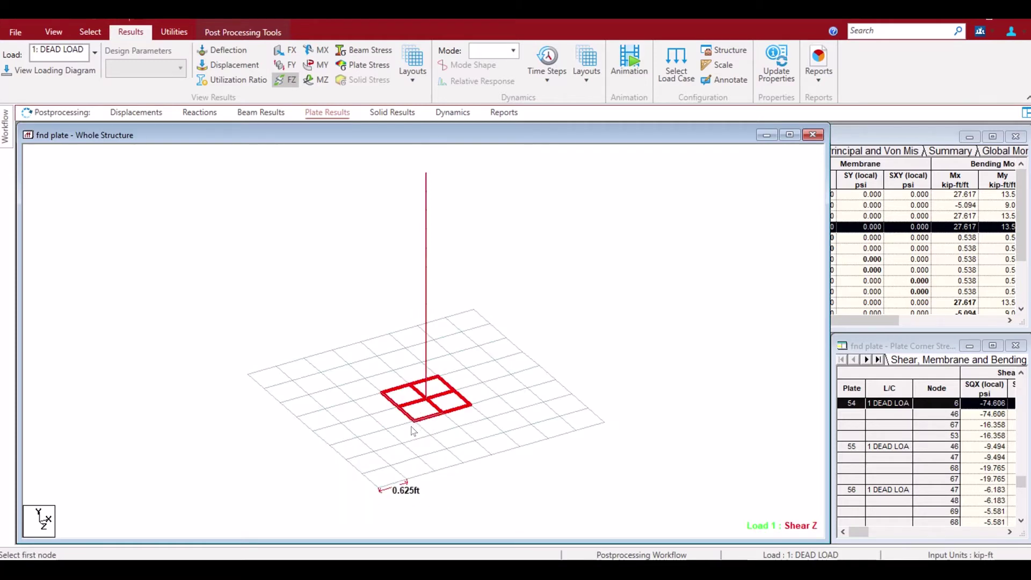
right_click(475, 507)
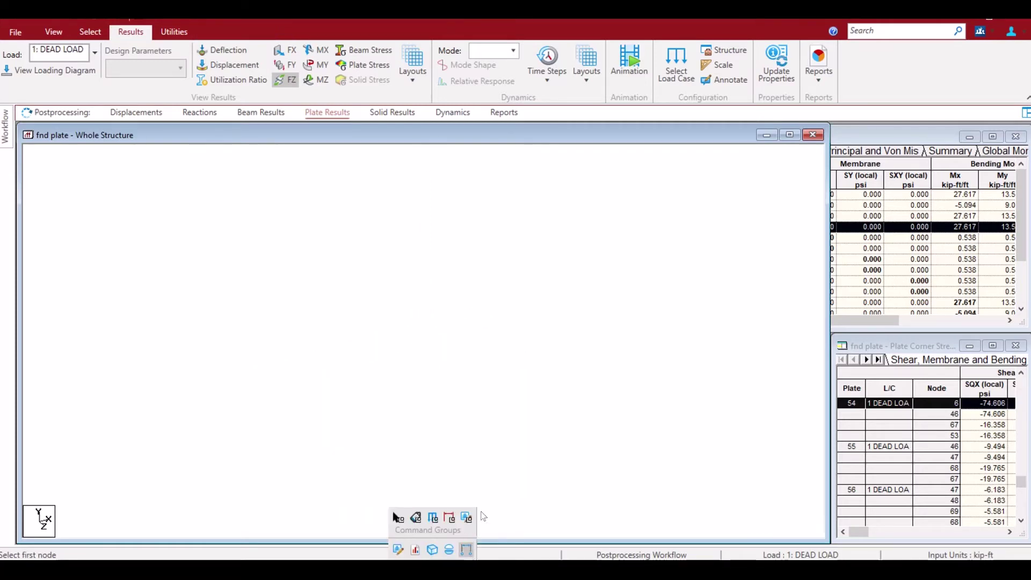
left_click(414, 422)
left_click(386, 432)
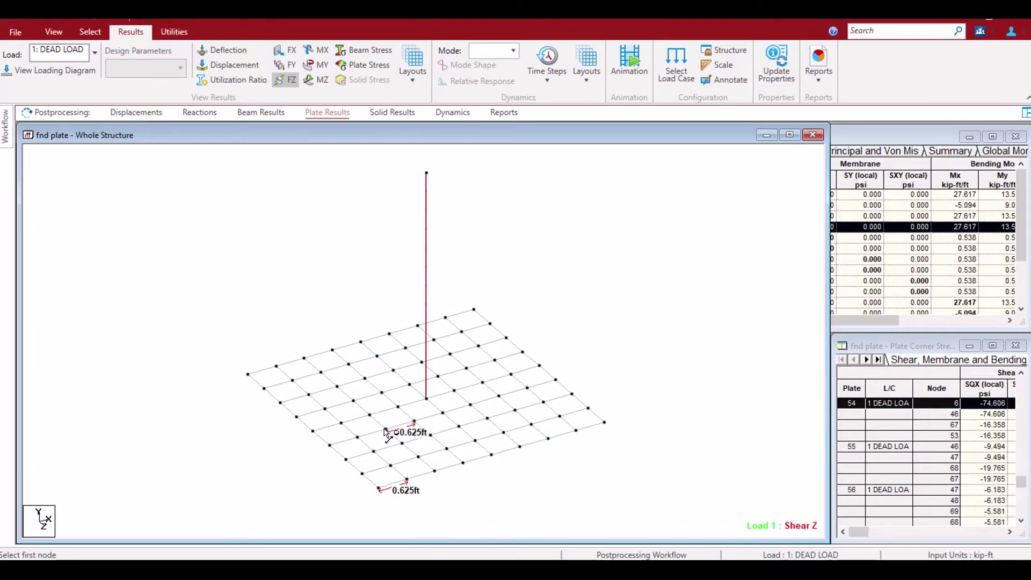
Step: Compare the effective depth in the Excel sheet with the dimensioned node spacing beside the column in the STAAD model
key("alt+Tab")
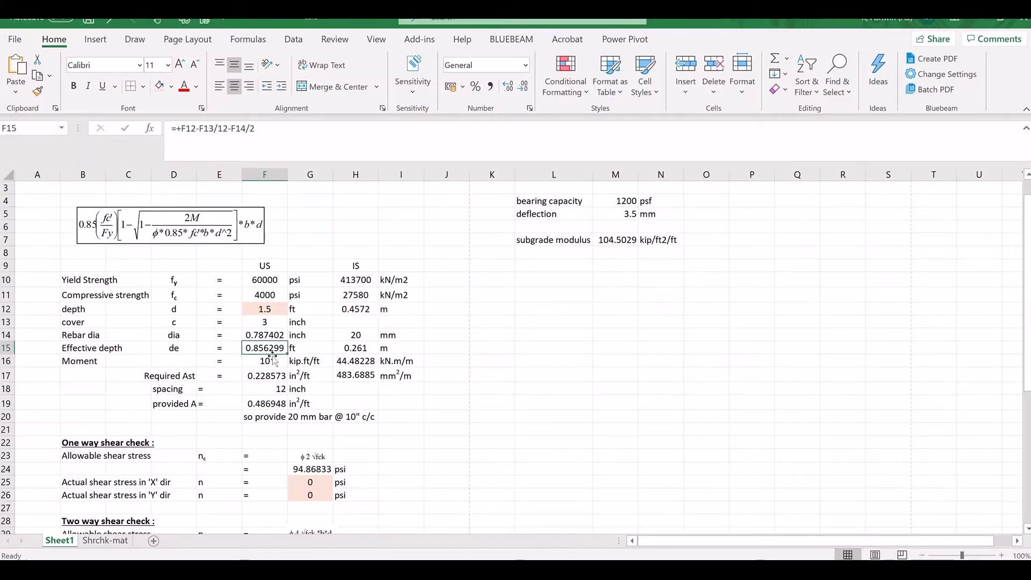
key("alt+Tab")
scroll(409, 425, "up", 2)
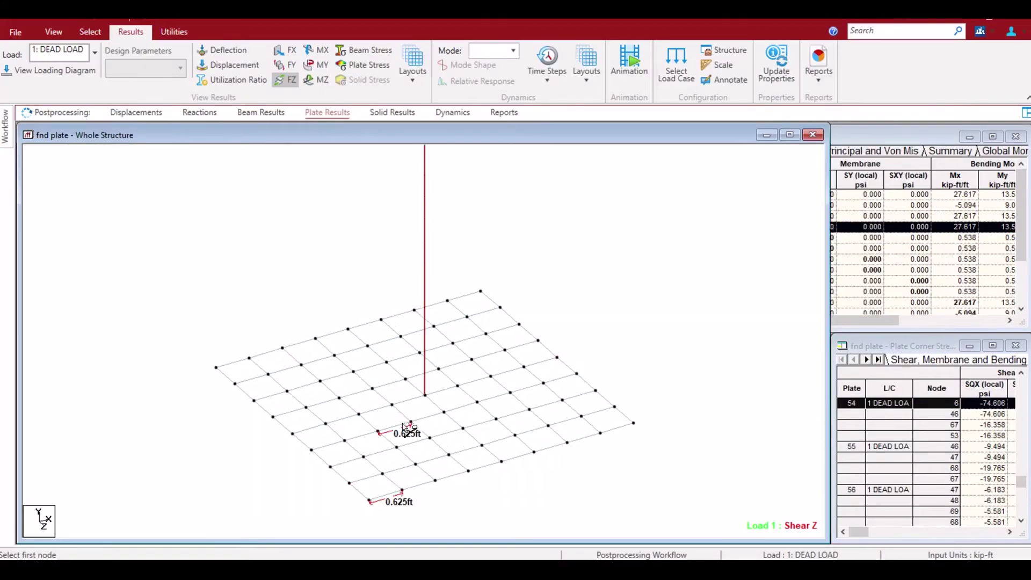
middle_click_drag(404, 427, 404, 403)
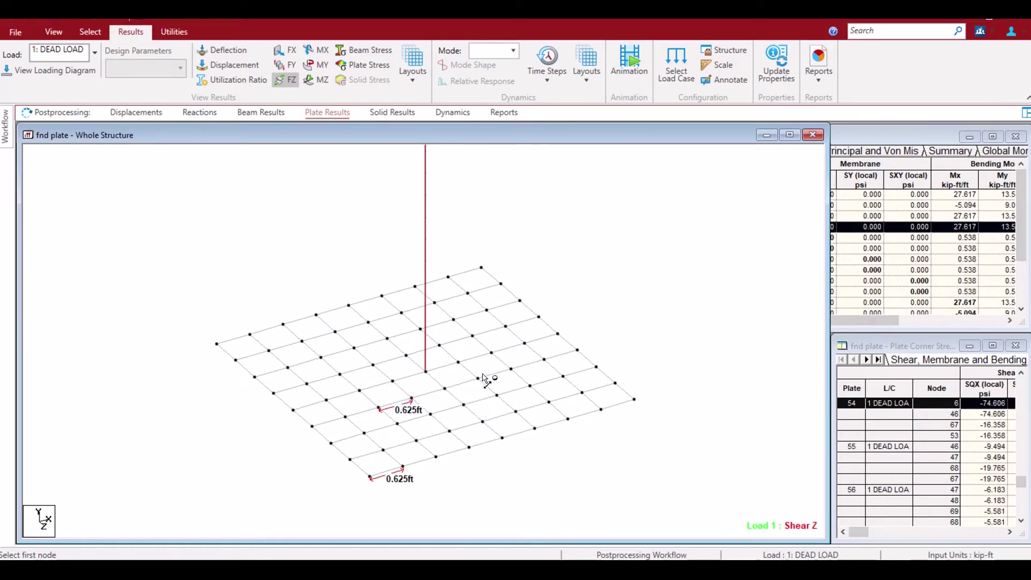
Step: Highlight the plates of the _SHEAR group in the model and close the group dialog
right_click(373, 392)
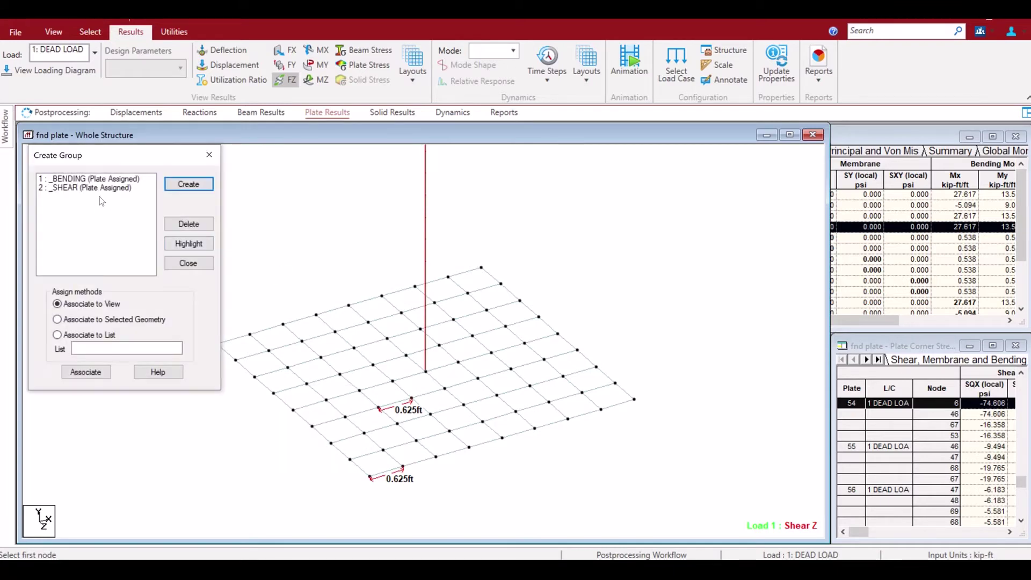
left_click(99, 188)
left_click(189, 245)
left_click(188, 264)
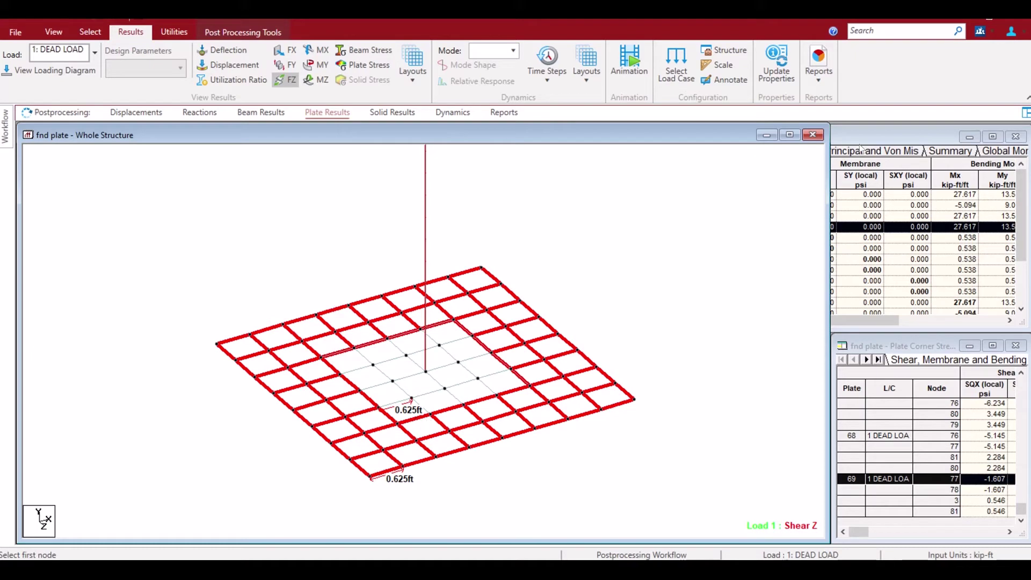
Step: Limit the Plate Center Stress results range to group G2: _SHEAR
left_click(897, 139)
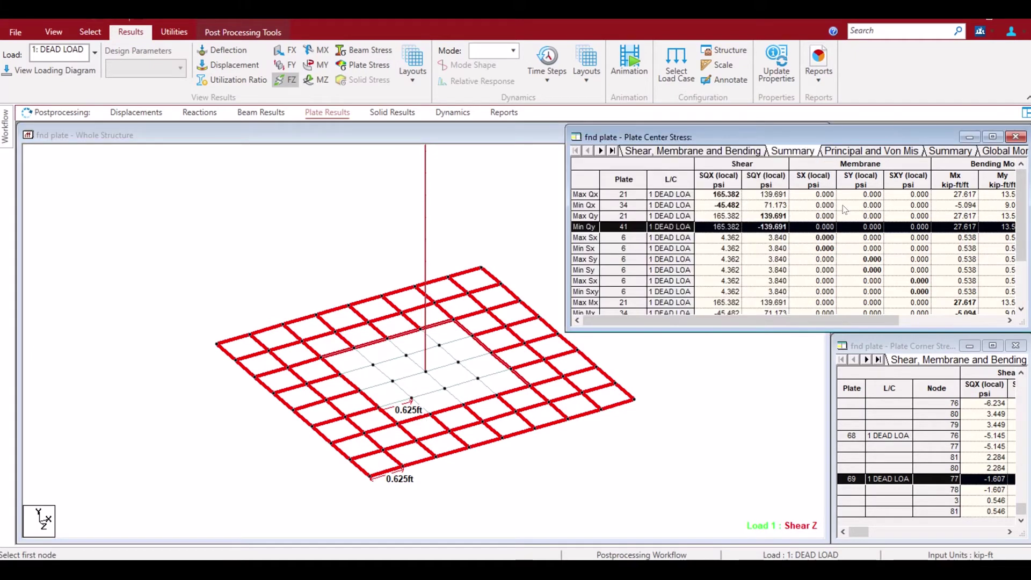
right_click(796, 238)
left_click(844, 375)
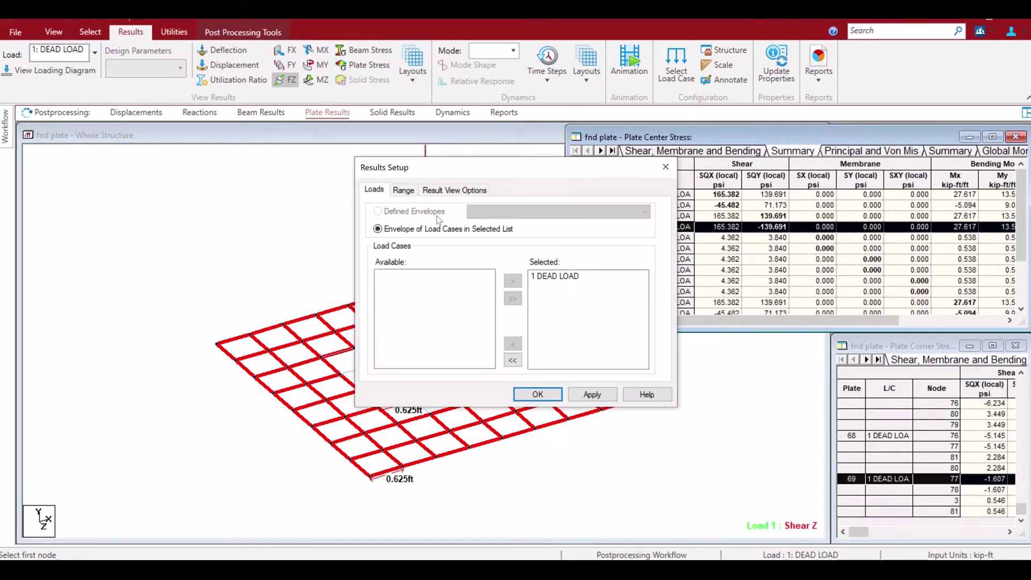
left_click(404, 191)
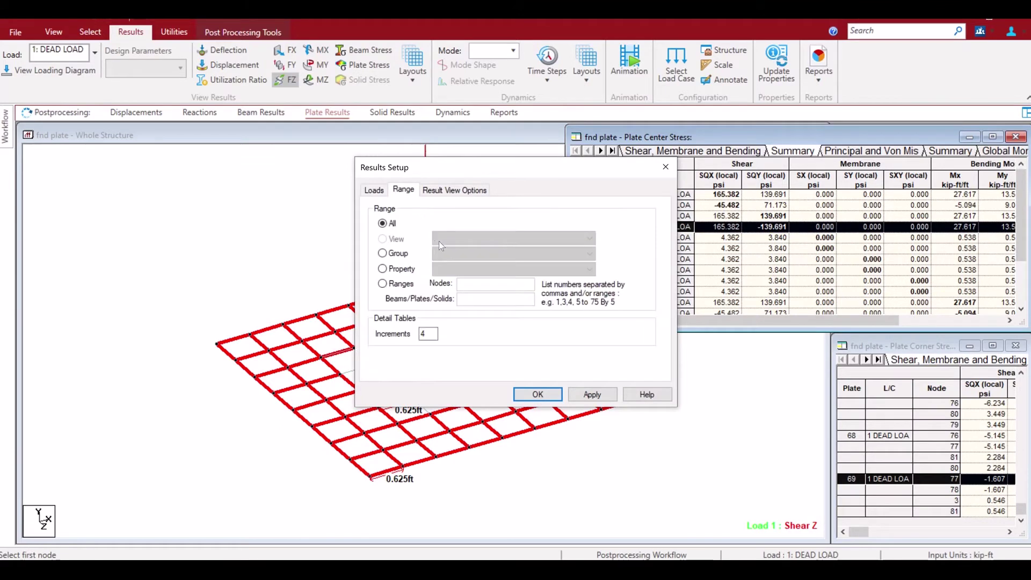
left_click(397, 254)
left_click(467, 254)
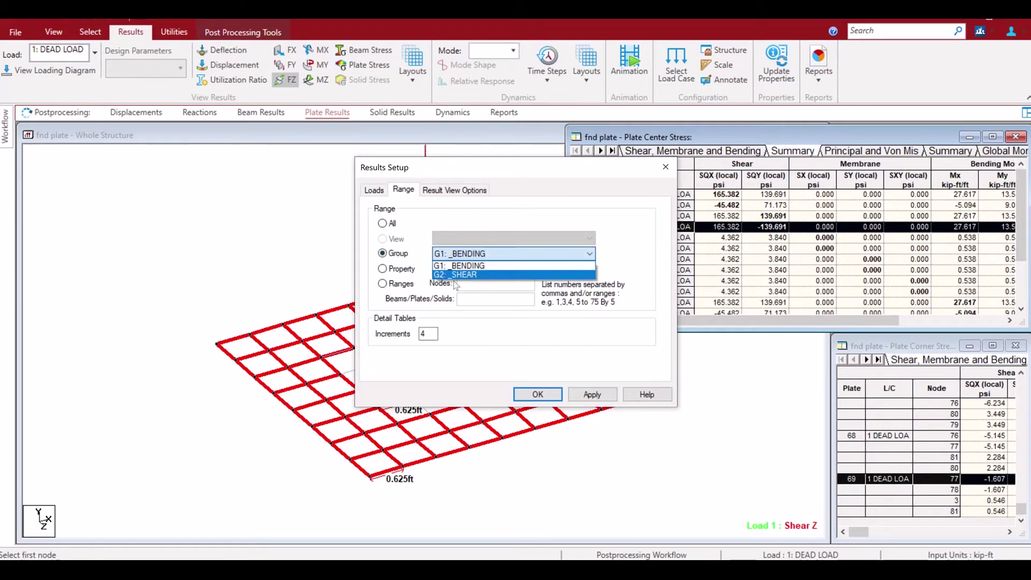
left_click(460, 276)
left_click(539, 394)
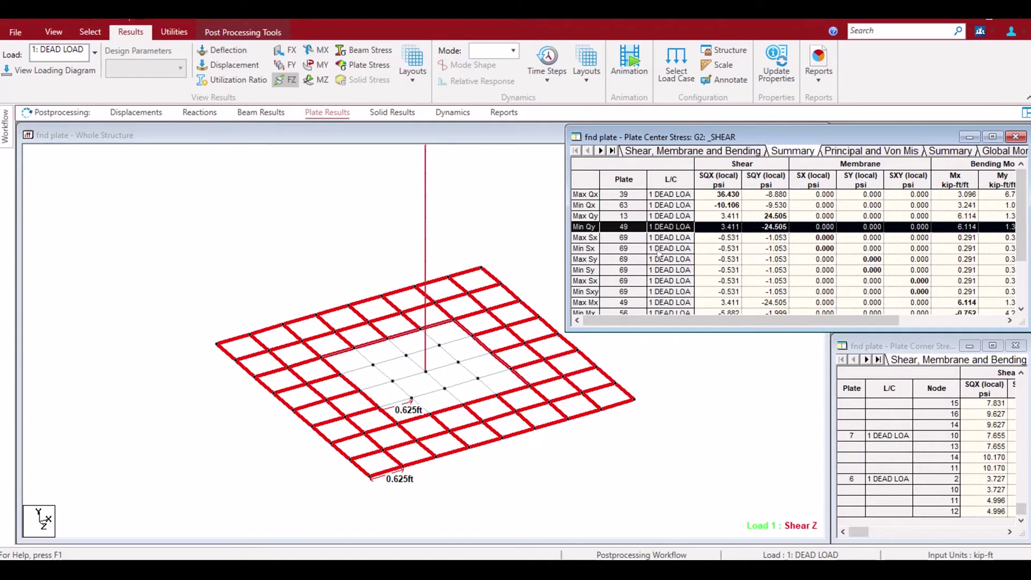
Step: Set the Plate Center Stress results range to All and select the Min Qy row to locate its plate
left_click(747, 185)
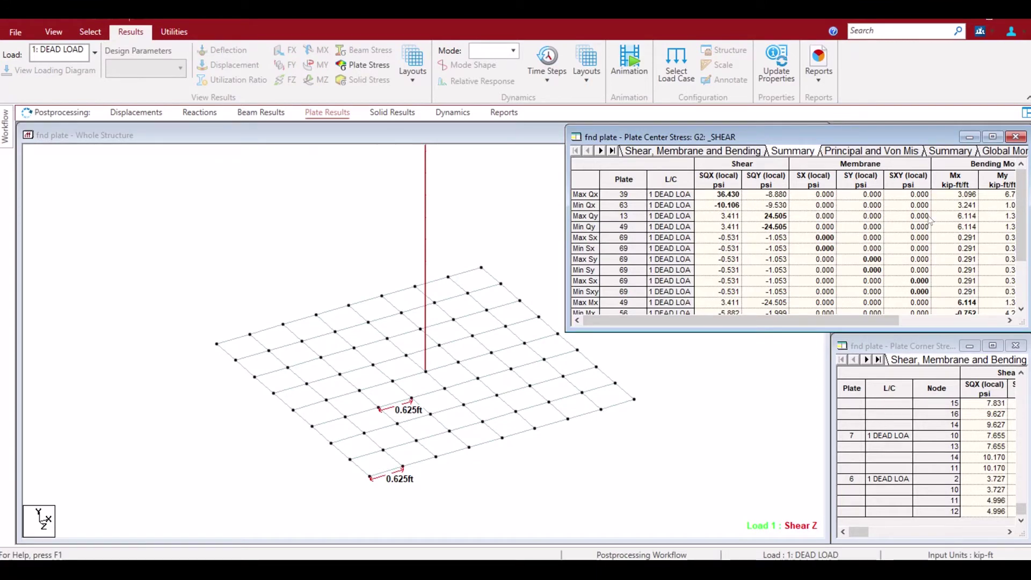
right_click(596, 169)
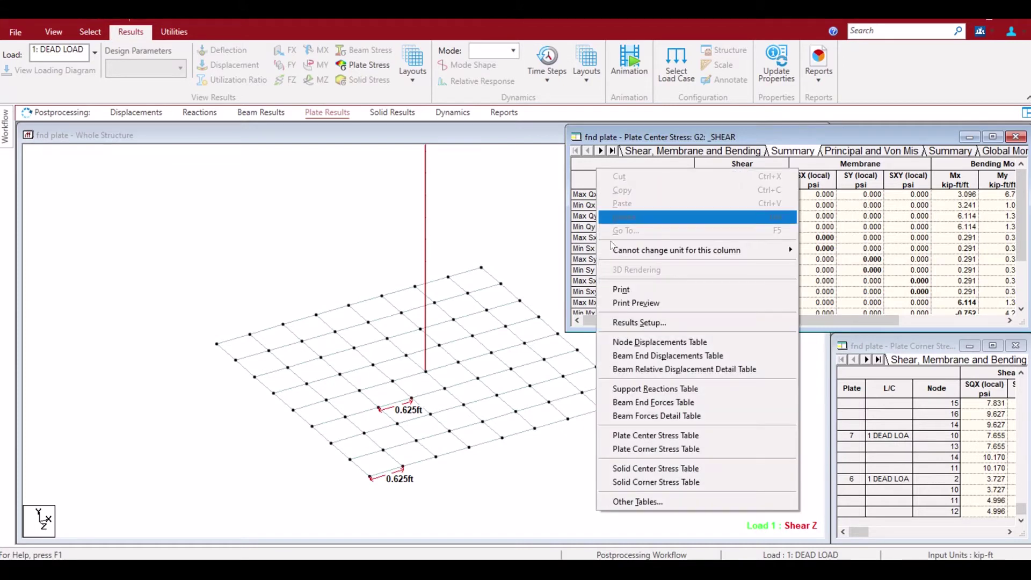
left_click(633, 324)
left_click(404, 191)
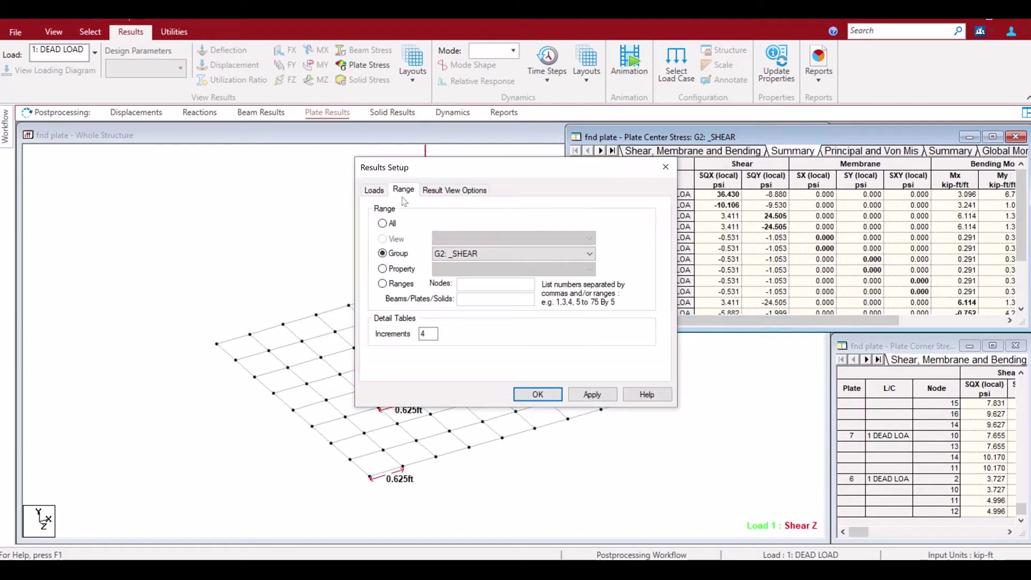
left_click(383, 224)
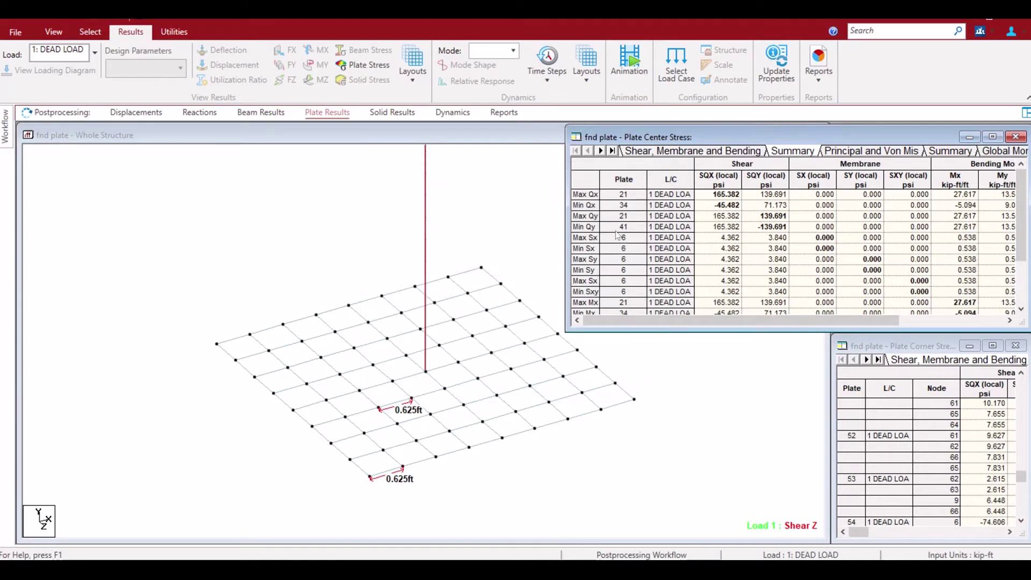
left_click(589, 226)
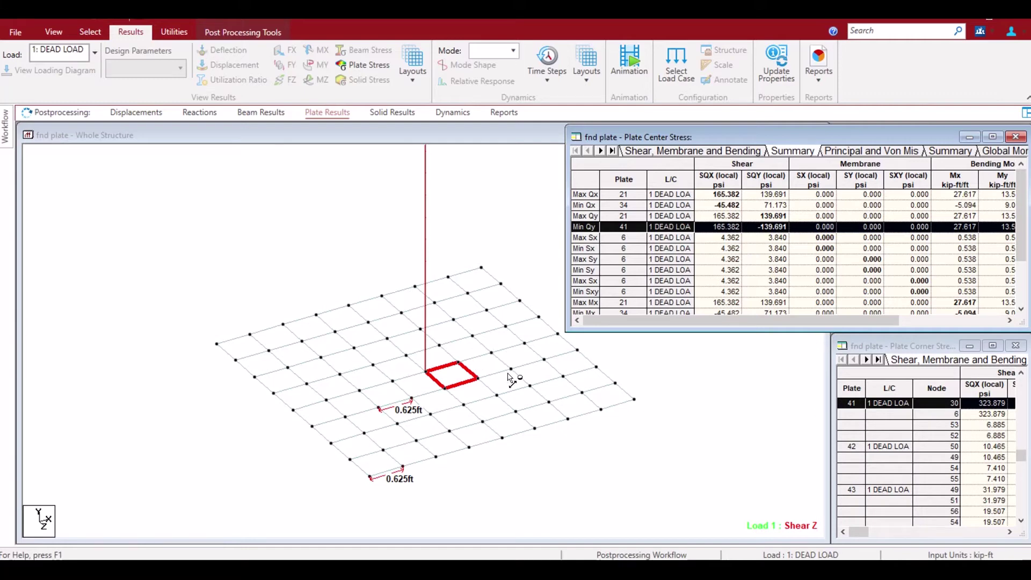
Step: Restrict the Plate Center Stress results range to group G2: _SHEAR
right_click(625, 233)
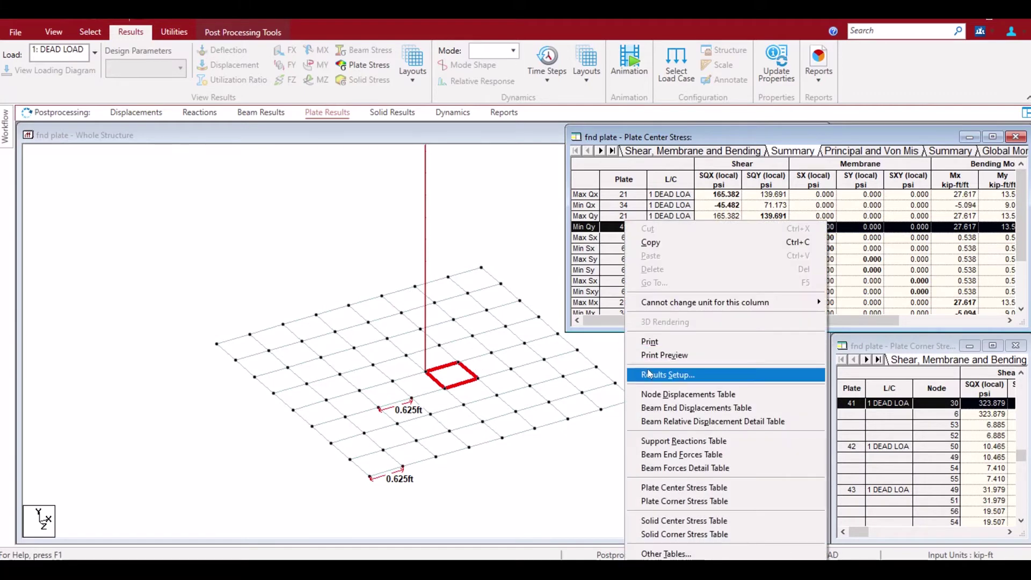
left_click(660, 375)
left_click(404, 190)
left_click(382, 253)
left_click(514, 253)
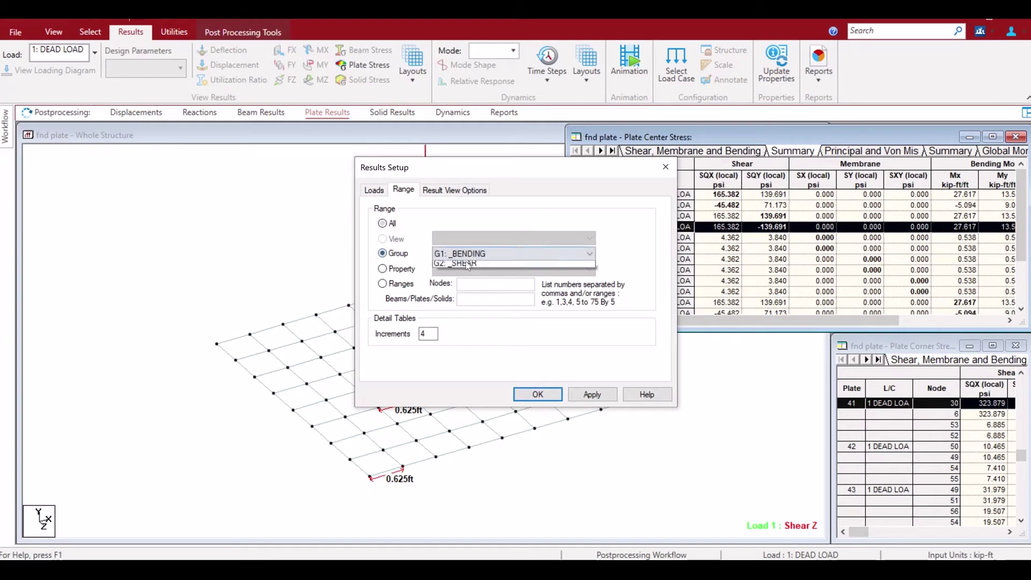
left_click(462, 275)
left_click(537, 394)
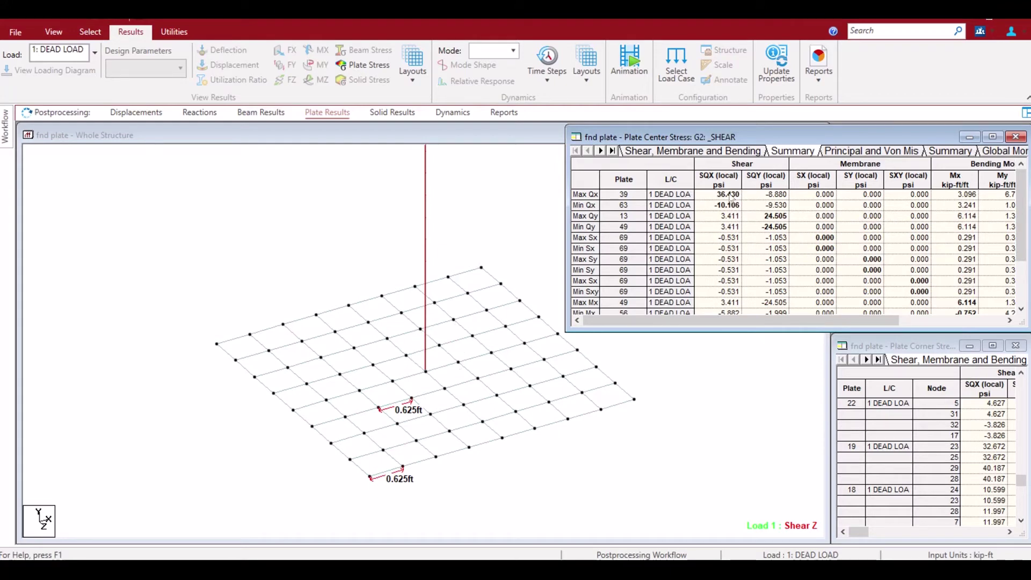
Step: Switch to the Excel sheet and enter 37 psi in X and 25 psi in Y as the one-way actual shear stresses
key("alt+Tab")
left_click(524, 368)
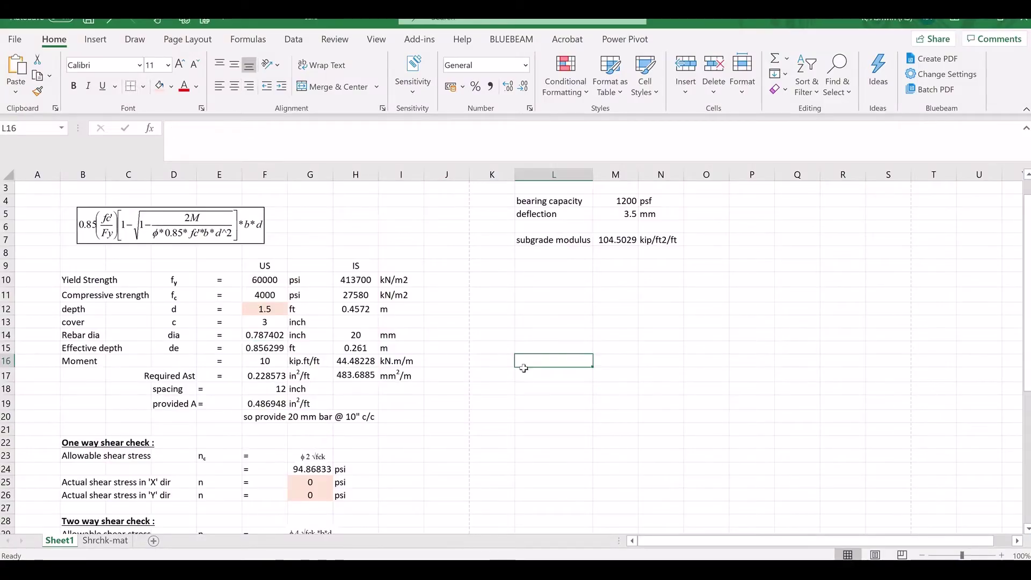
scroll(426, 350, "down", 3)
left_click(324, 362)
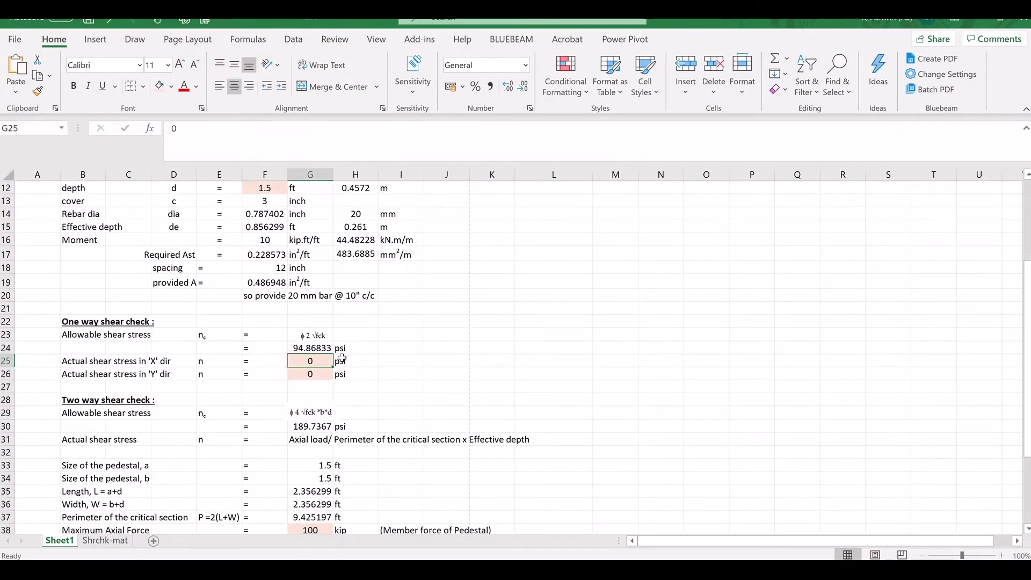
type("37")
key("Return")
type("25")
key("Return")
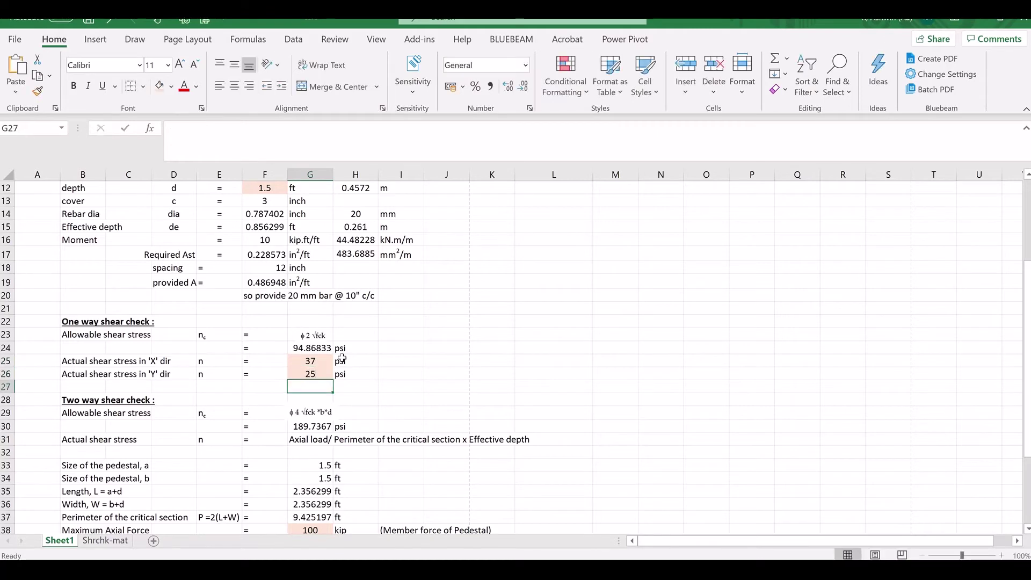
Step: Examine the one-way allowable shear stress formula and trace its compressive strength reference to F11
left_click(292, 356)
key("Down")
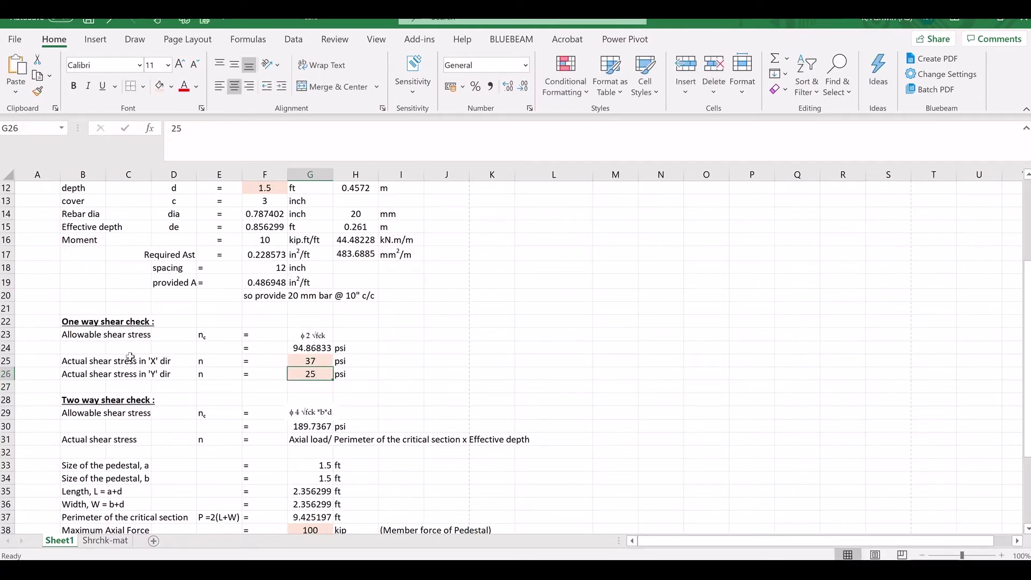
left_click(208, 336)
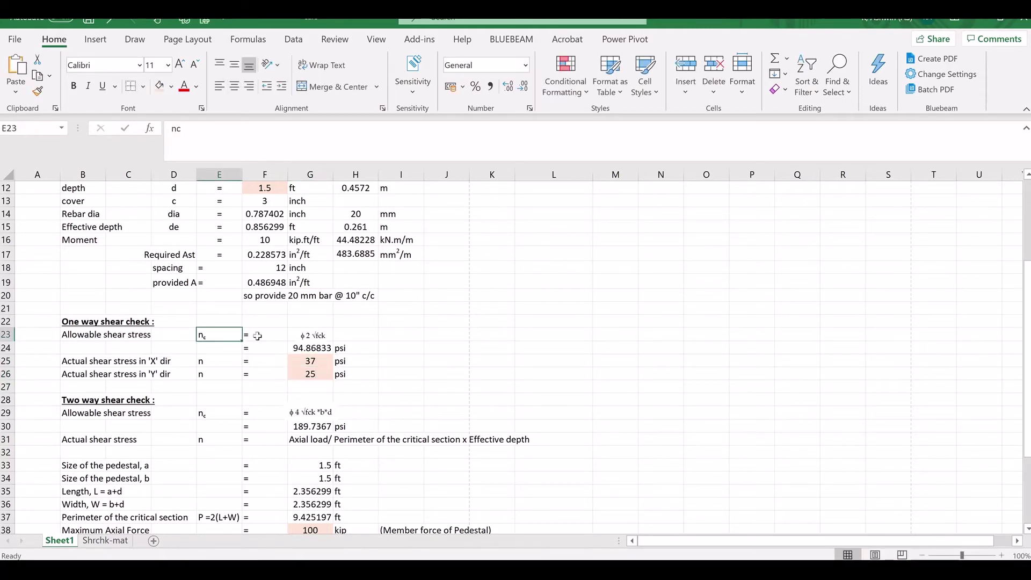
left_click(312, 349)
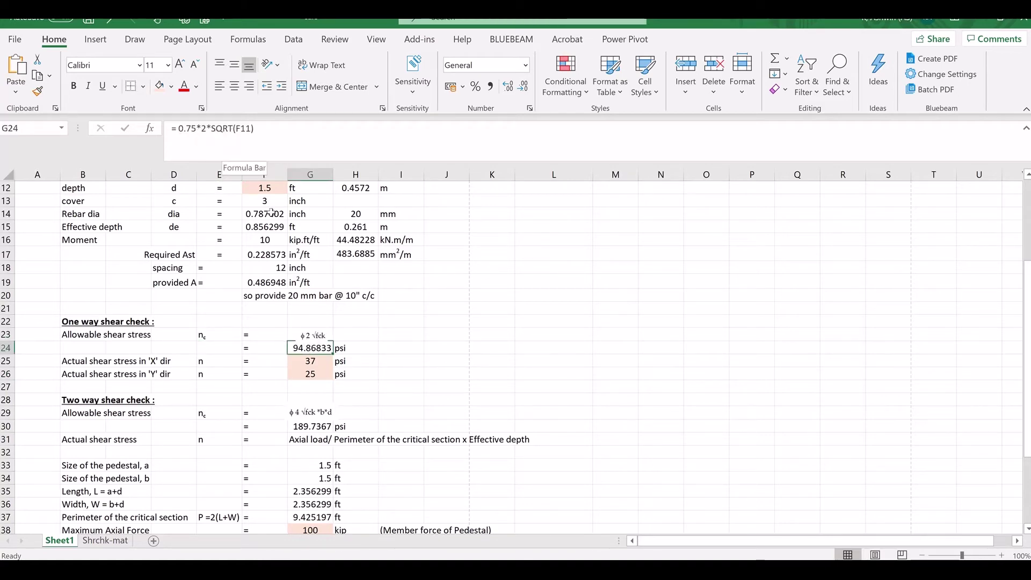
left_click(254, 138)
scroll(296, 266, "up", 2)
scroll(277, 317, "up", 2)
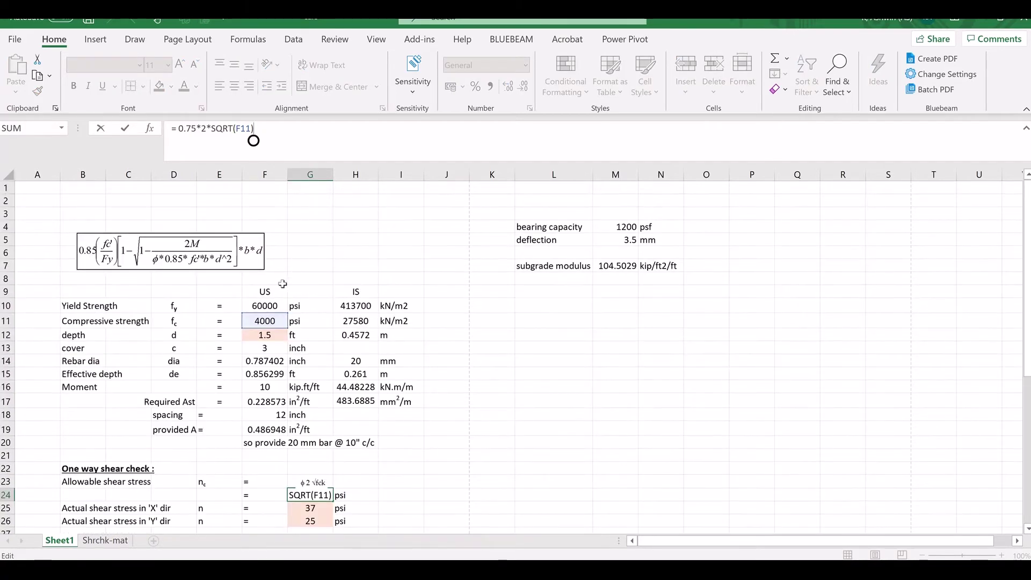
scroll(282, 320, "down", 3)
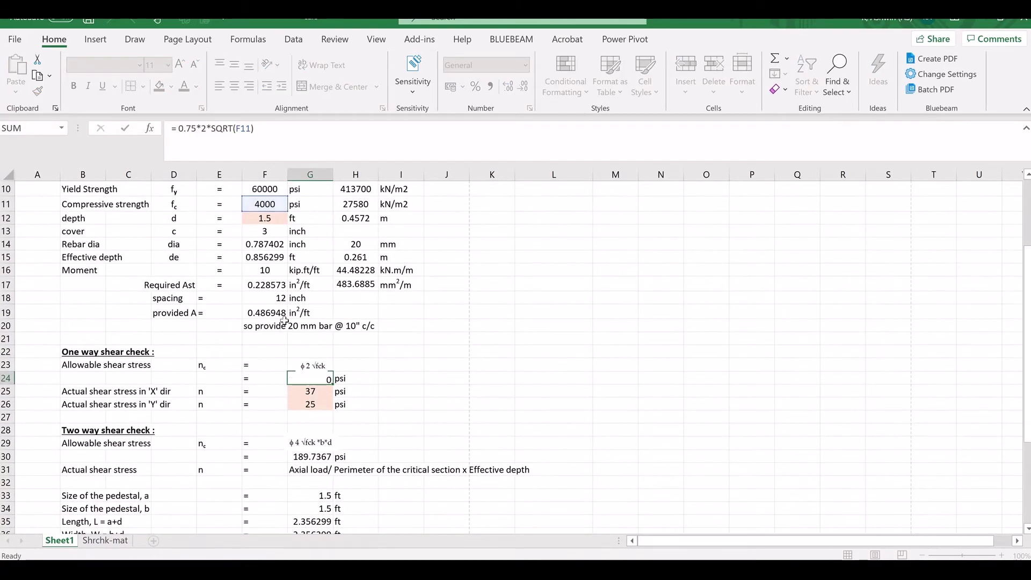
key("Return")
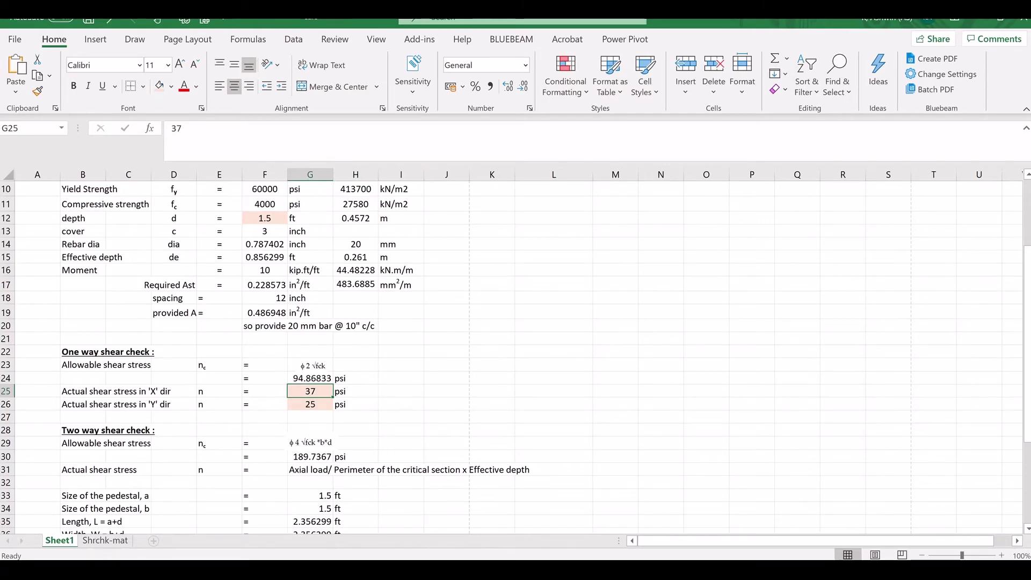
Step: Switch to the Snipping Tool sketch, circle the footing depth d and draw a downward arrow beside the critical section
key("alt+Tab")
mouse_move(606, 323)
left_mouse_down()
mouse_move(602, 350)
mouse_move(587, 339)
left_mouse_up()
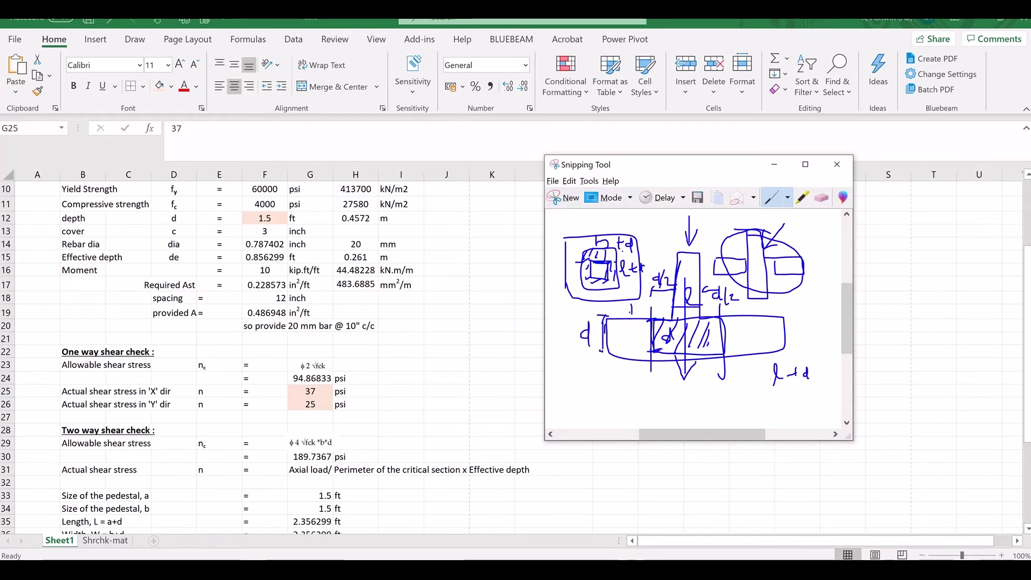
left_click_drag(626, 307, 632, 309)
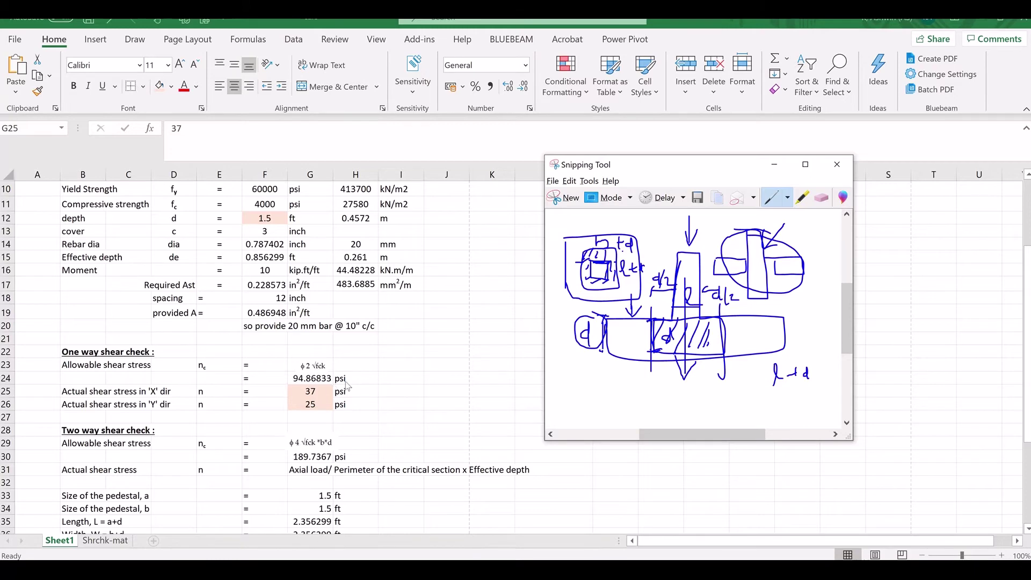
Step: Return to the Excel sheet and compare the X and Y actual shear stresses with the one-way allowable stress
key("alt+Tab")
left_click(321, 404)
left_click(321, 392)
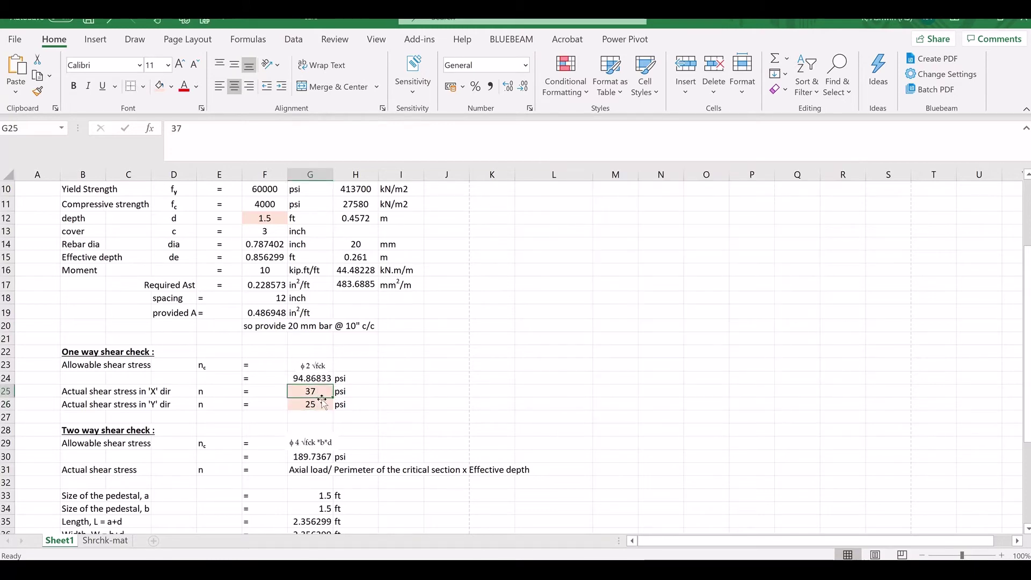
left_click(322, 404)
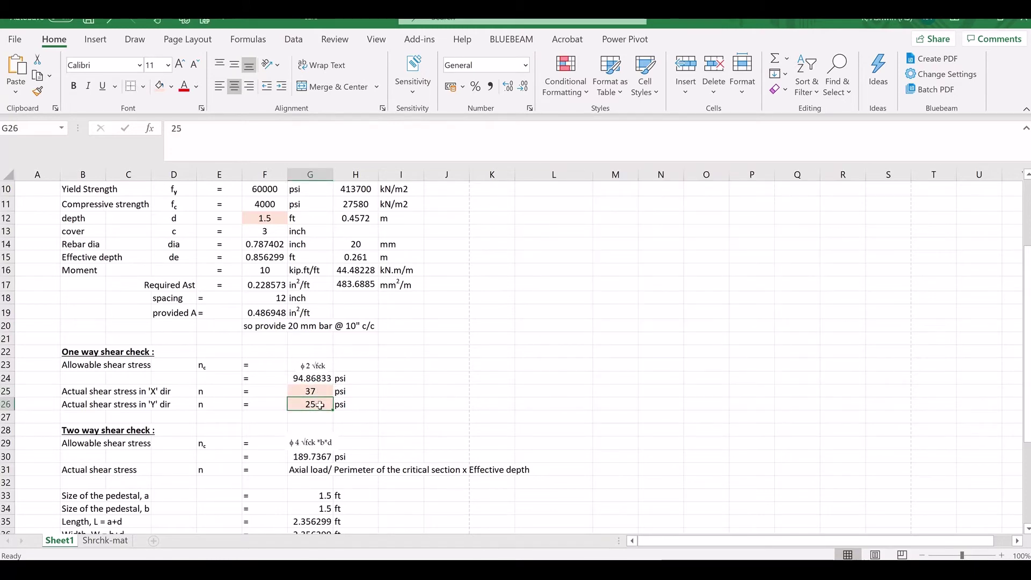
left_click(379, 394)
scroll(379, 395, "down", 1)
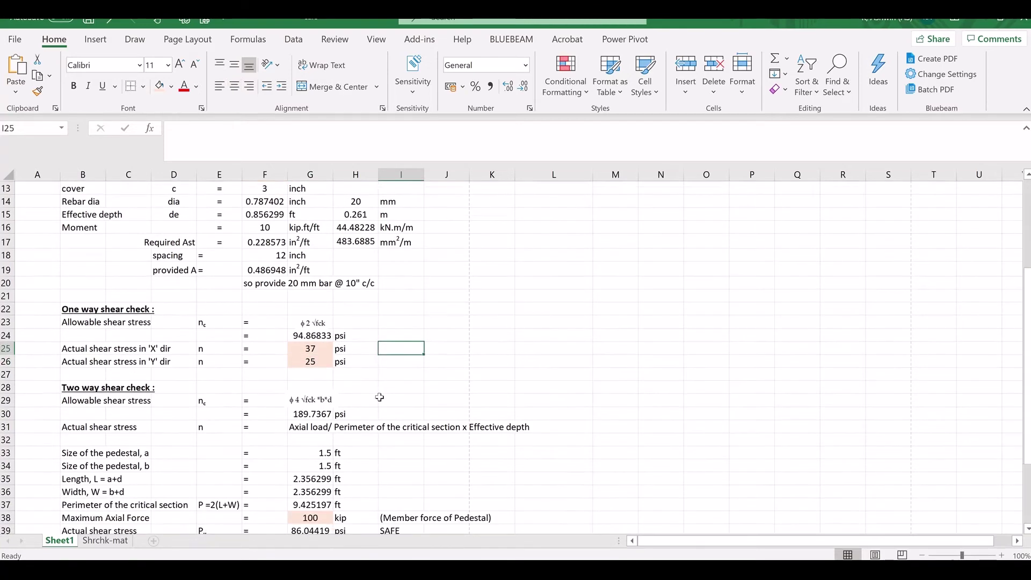
left_click(465, 373)
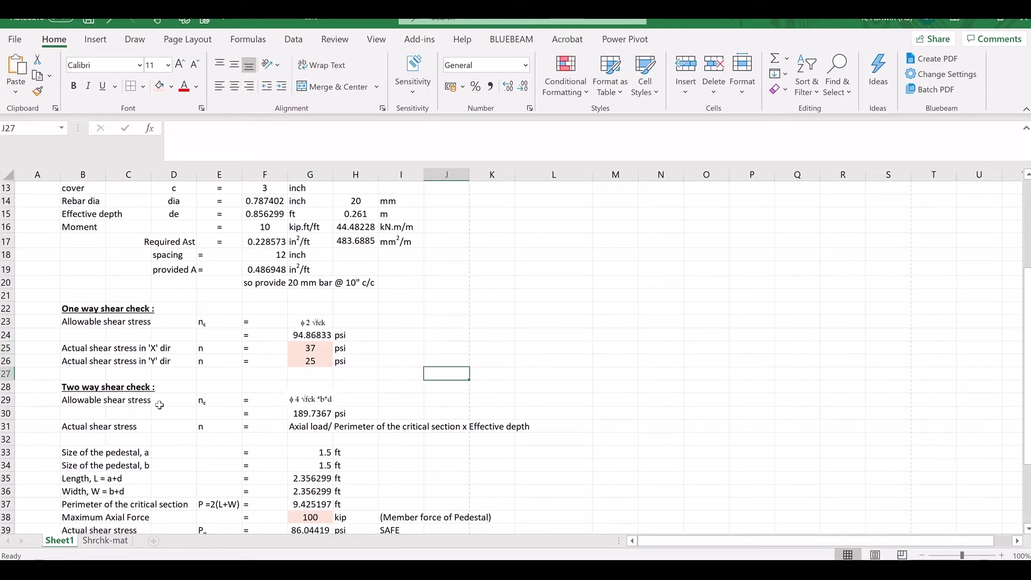
Step: Examine the two-way shear check's allowable stress formula and its actual shear stress definition
left_click(102, 388)
left_click(395, 391)
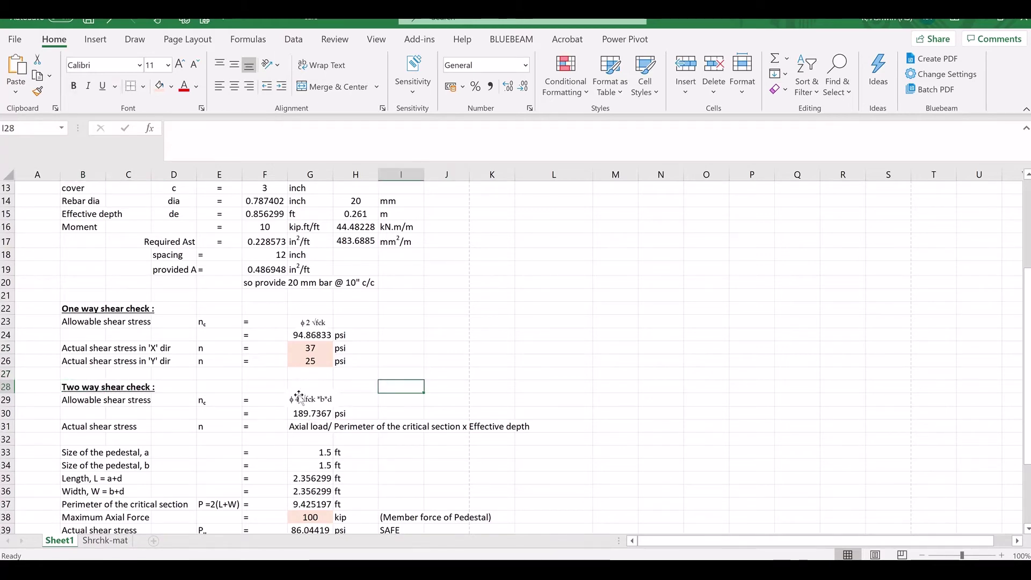
scroll(285, 390, "down", 1)
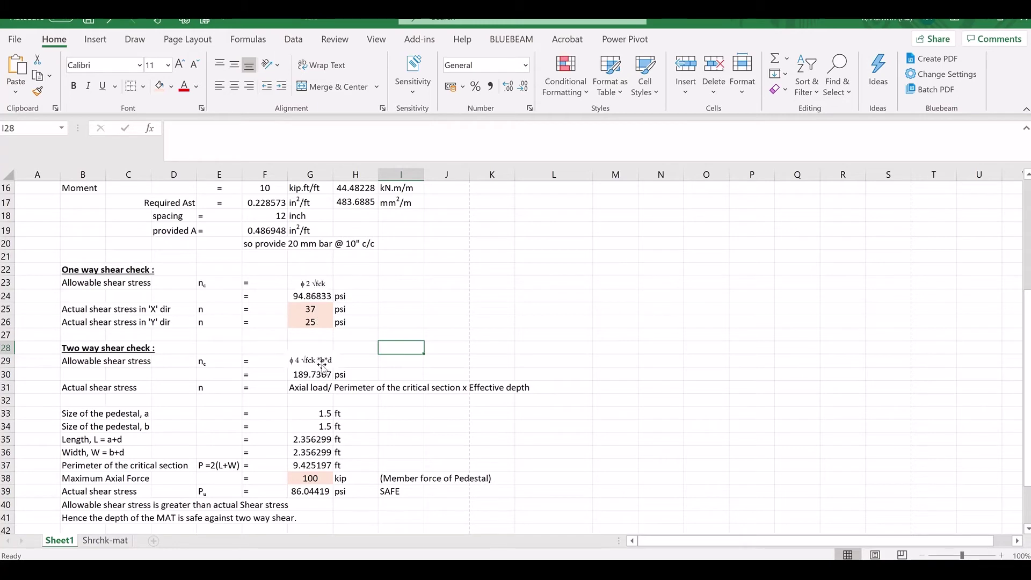
scroll(318, 371, "up", 3)
scroll(318, 371, "down", 3)
left_click(321, 374)
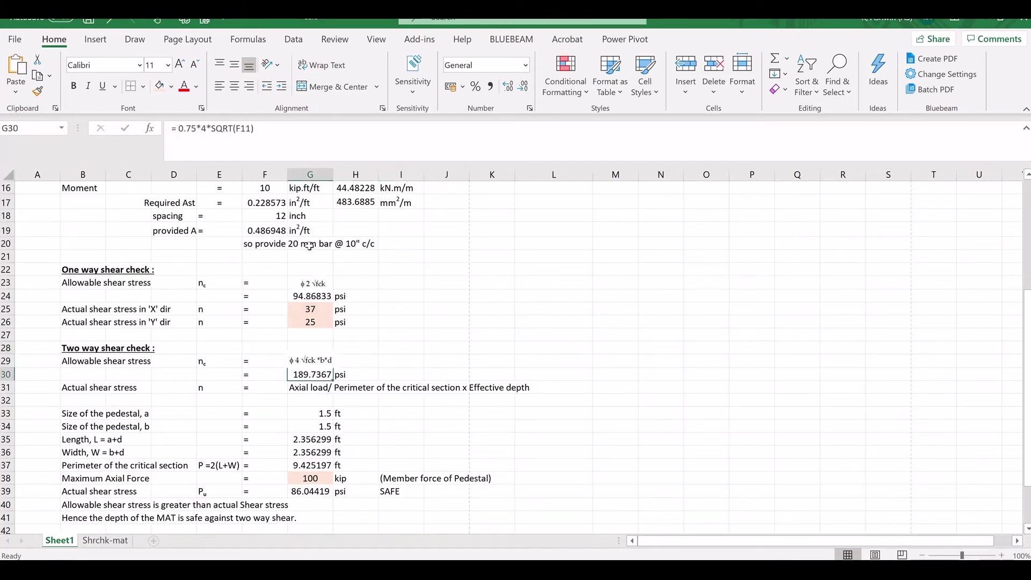
scroll(391, 340, "down", 1)
left_click(398, 321)
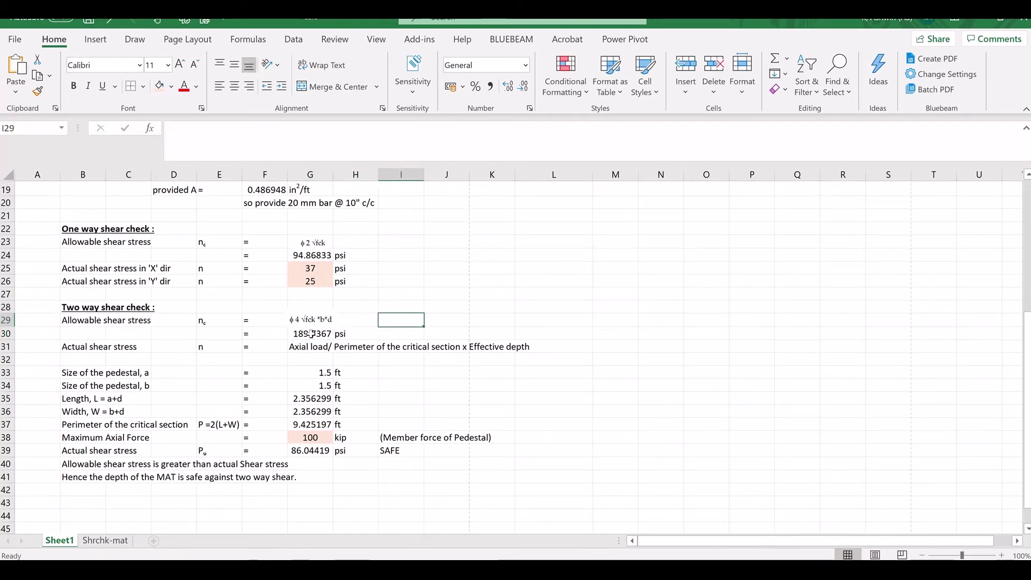
left_click(311, 334)
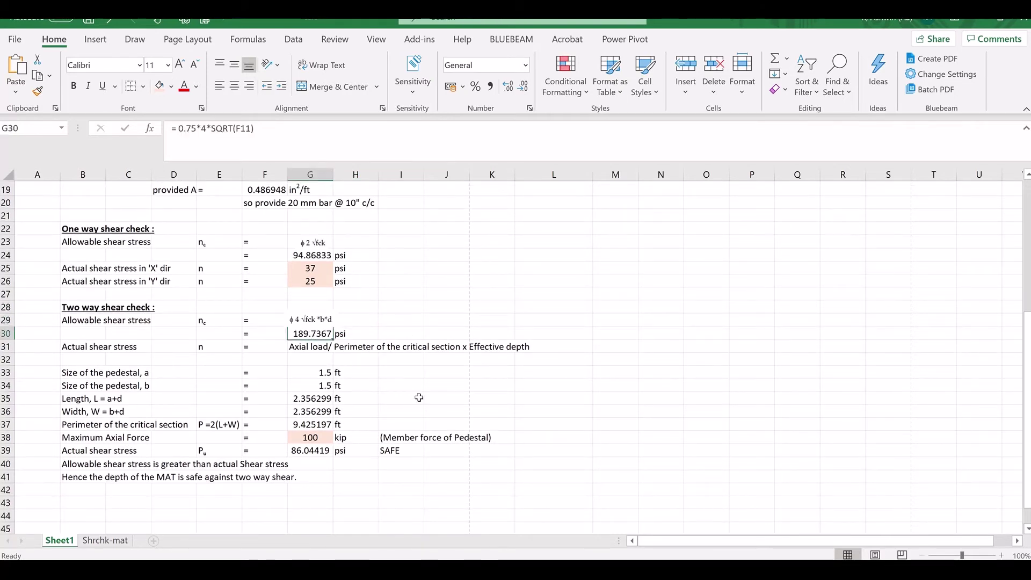
left_click(383, 333)
left_click(318, 333)
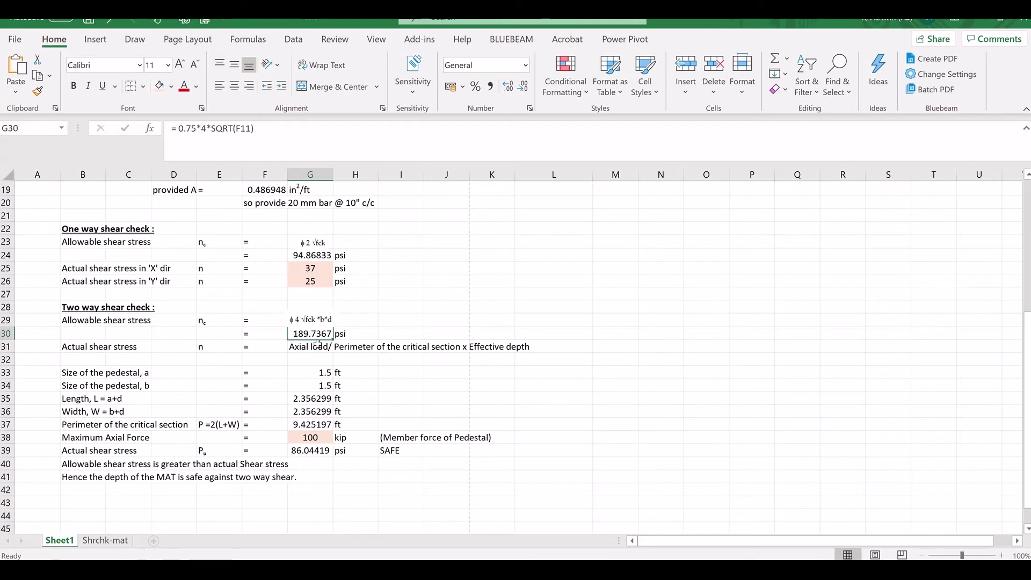
left_click(372, 330)
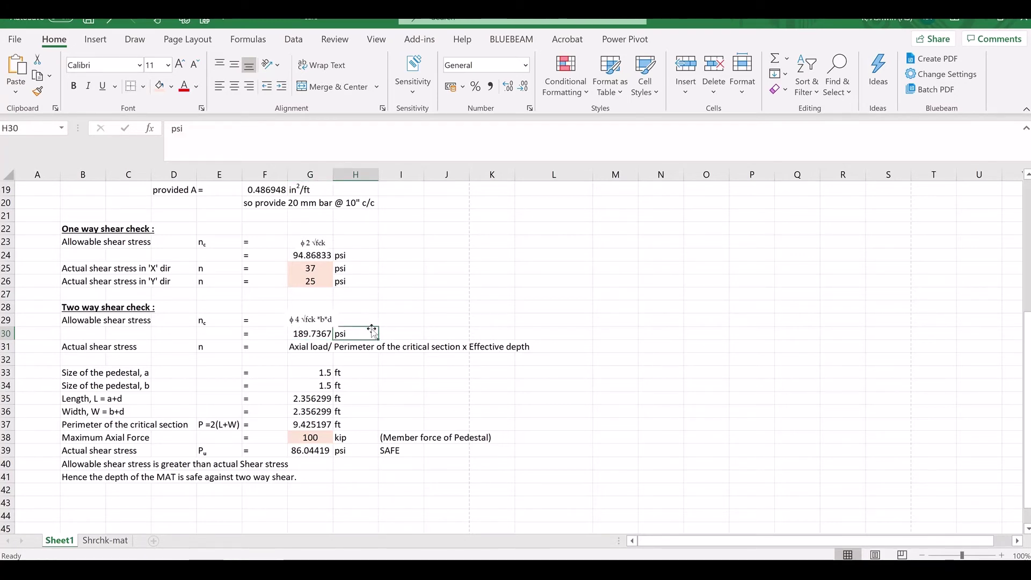
Step: Switch to the STAAD model and select the column member above the footing
key("alt+tab")
key("alt+tab")
left_click(583, 556)
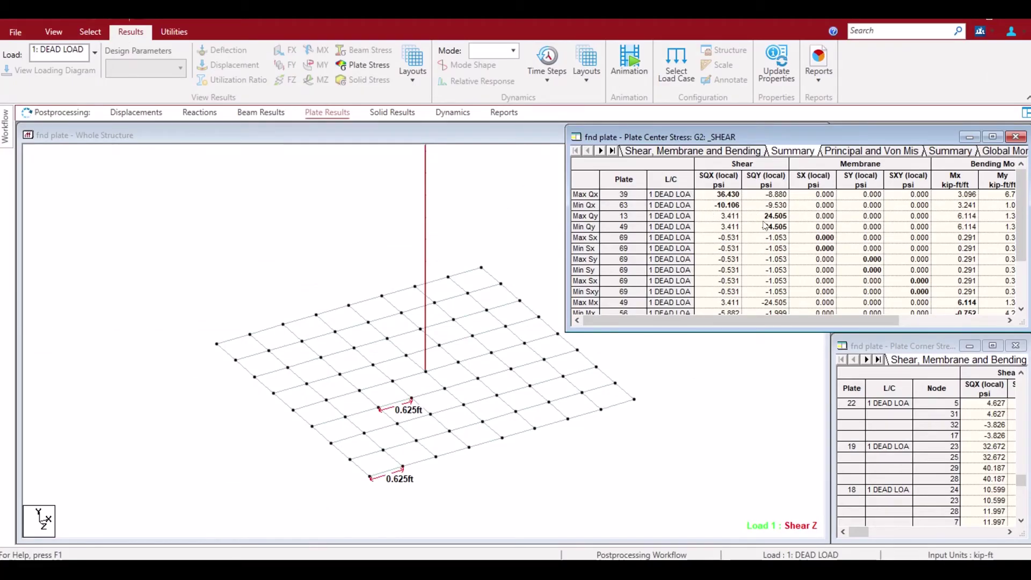
key("alt+tab")
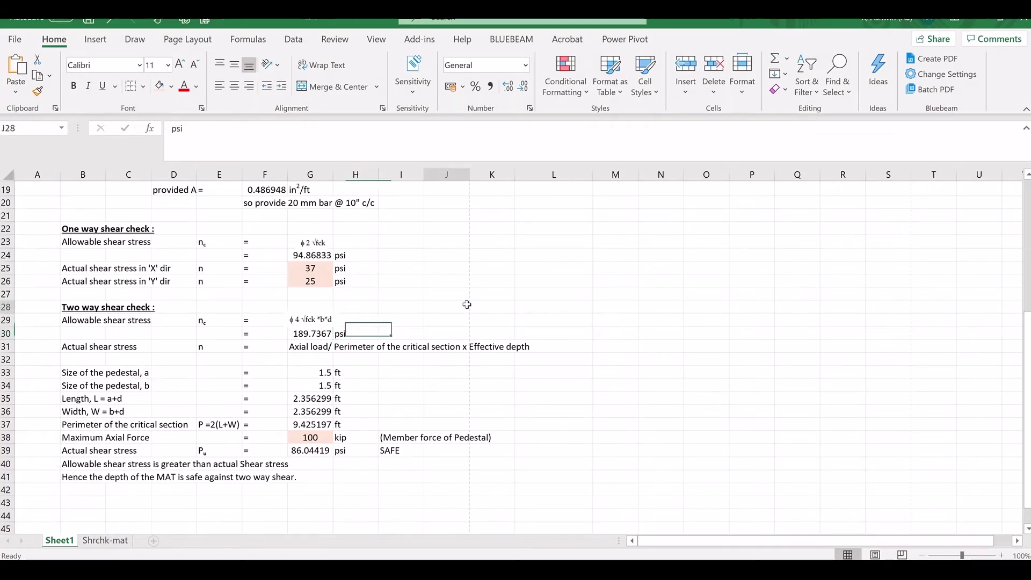
key("alt+tab")
left_click(434, 250)
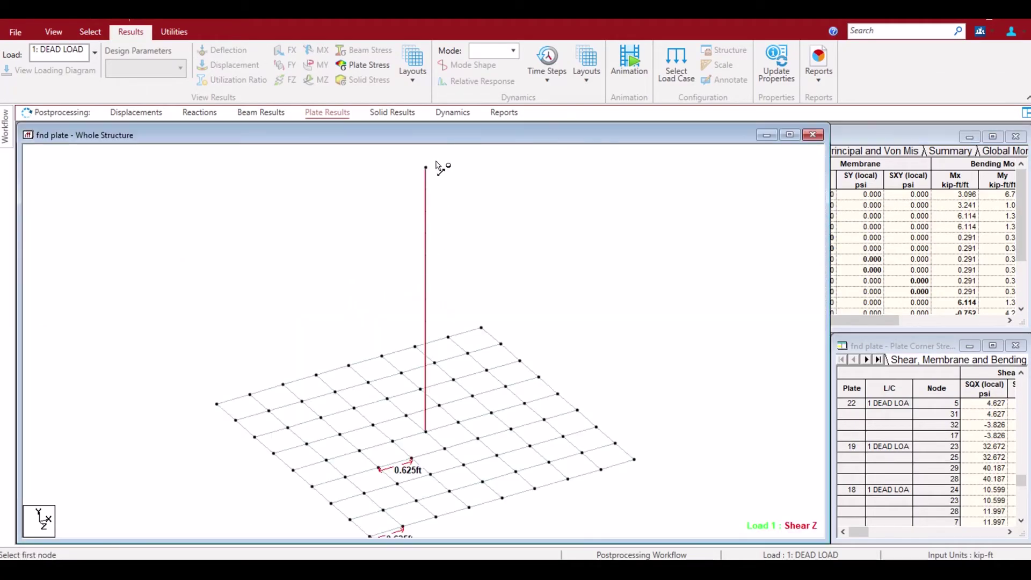
key("Escape")
left_click(426, 237)
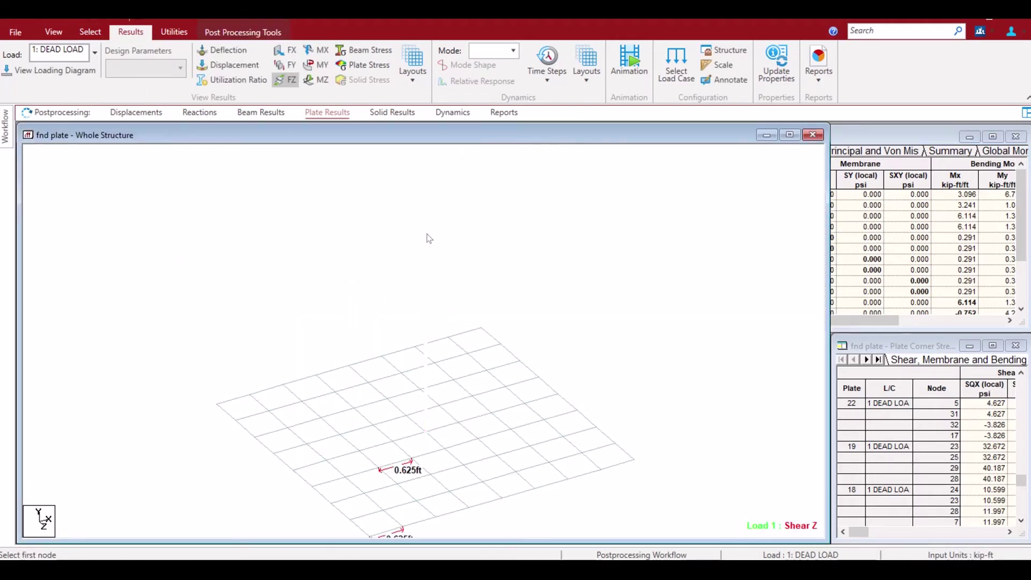
Step: Display the beam results and set their range to All with load case 1 DEAD LOAD
left_click(263, 112)
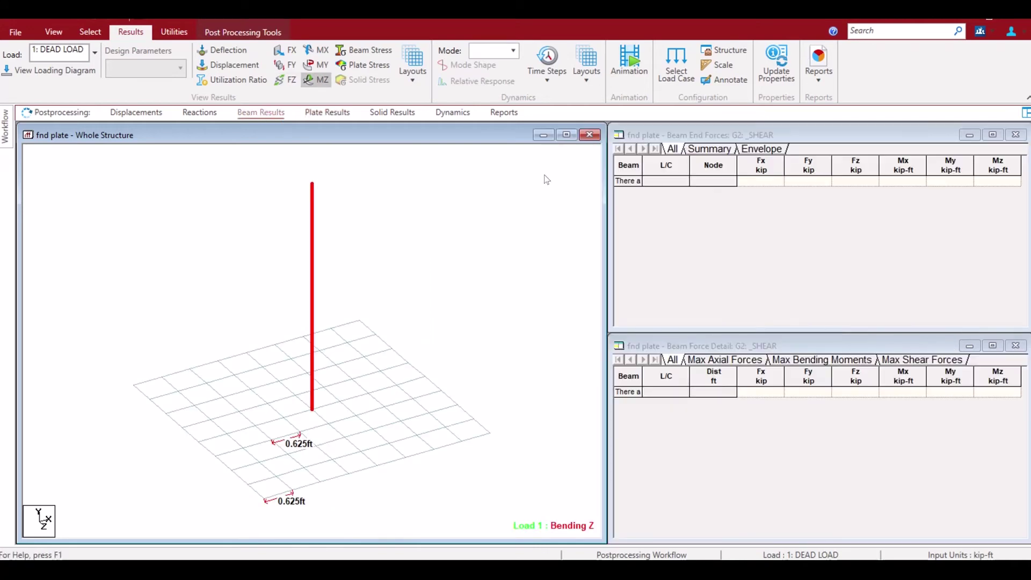
right_click(675, 184)
left_click(716, 335)
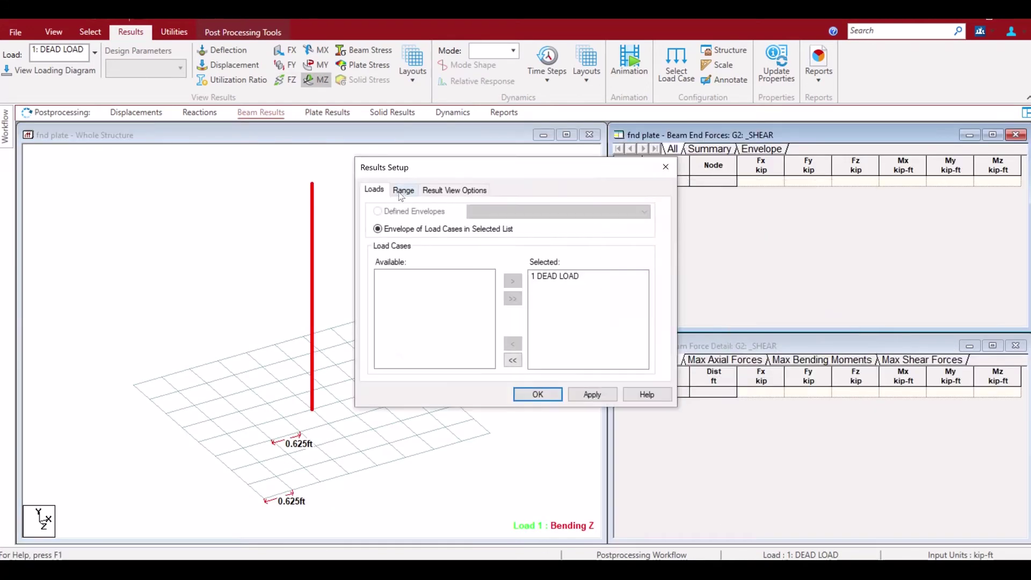
left_click(404, 191)
left_click(383, 224)
left_click(374, 190)
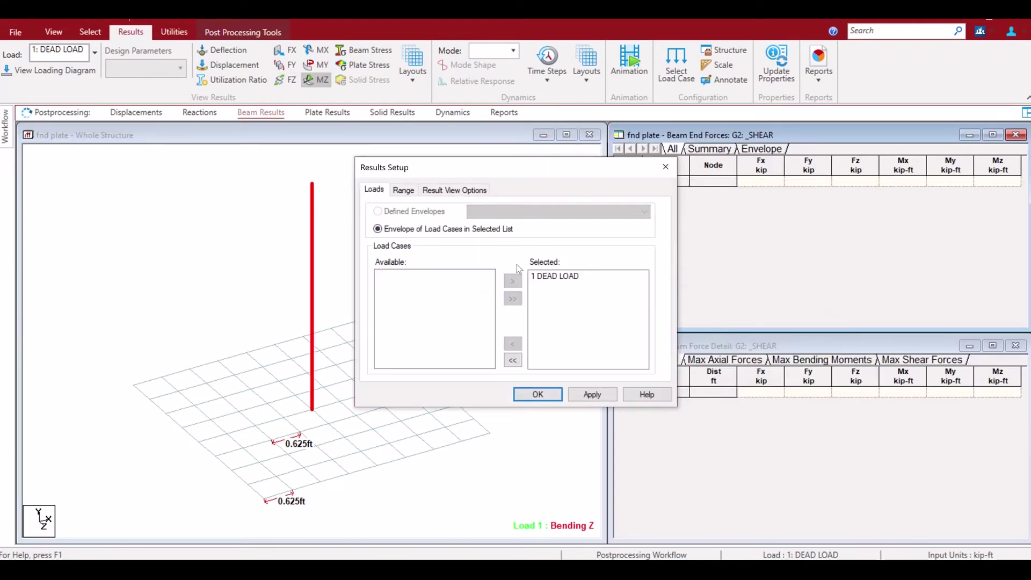
left_click(551, 277)
left_click(538, 395)
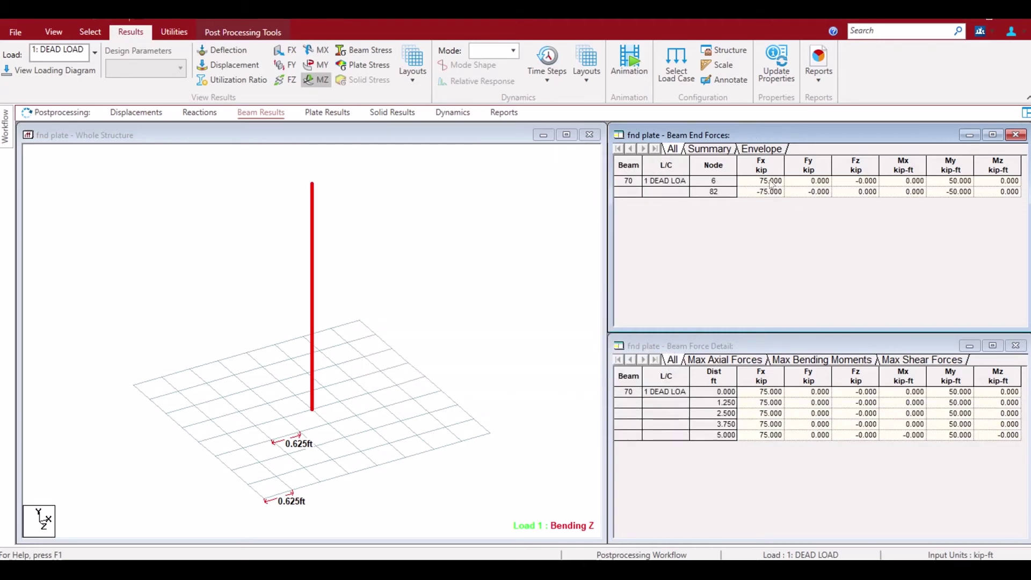
Step: Return to the Excel sheet and set the two-way shear check's maximum axial force to 75 kip
left_click(352, 275)
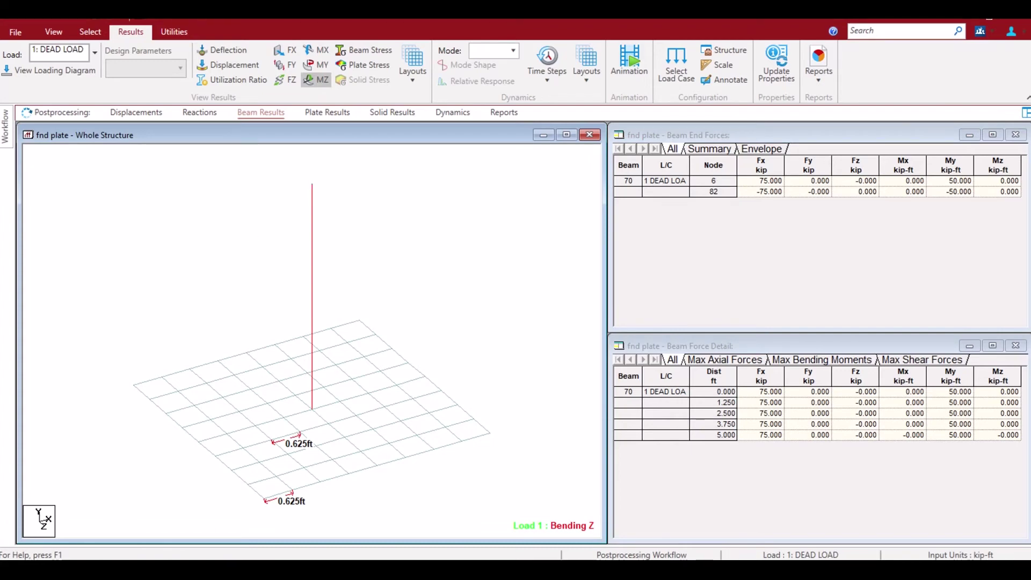
key("alt+Tab")
left_click(314, 386)
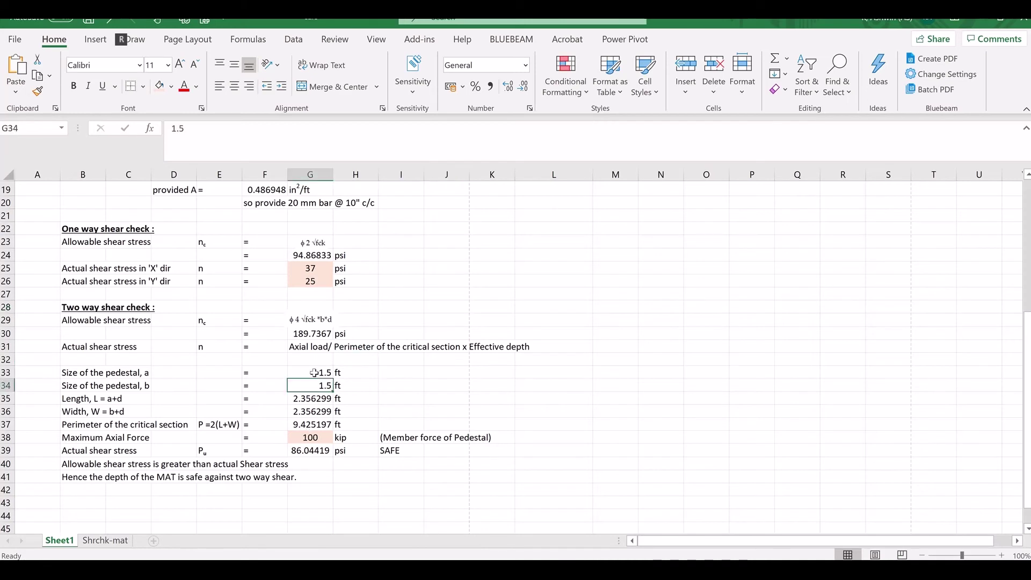
left_click(305, 437)
type("75")
key("Return")
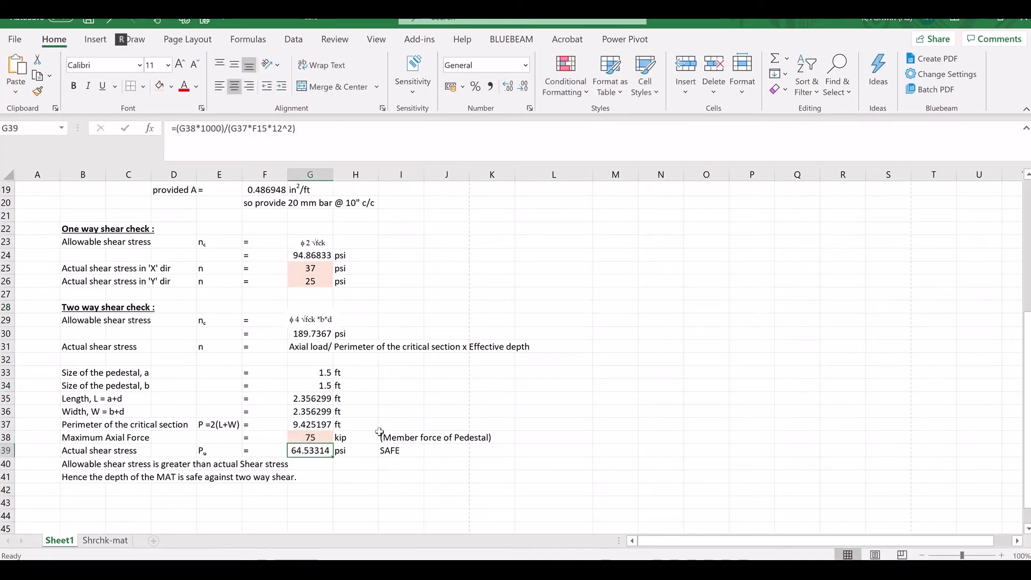
left_click(327, 438)
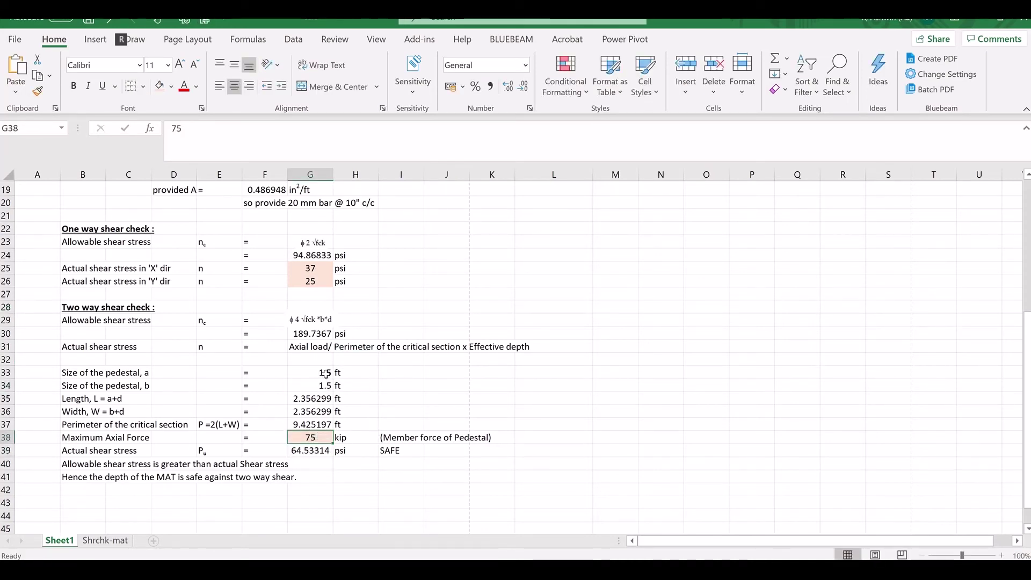
Step: Examine the pedestal size, critical section perimeter formula and axial force, referring to the footing sketch in Snipping Tool
left_click(324, 373)
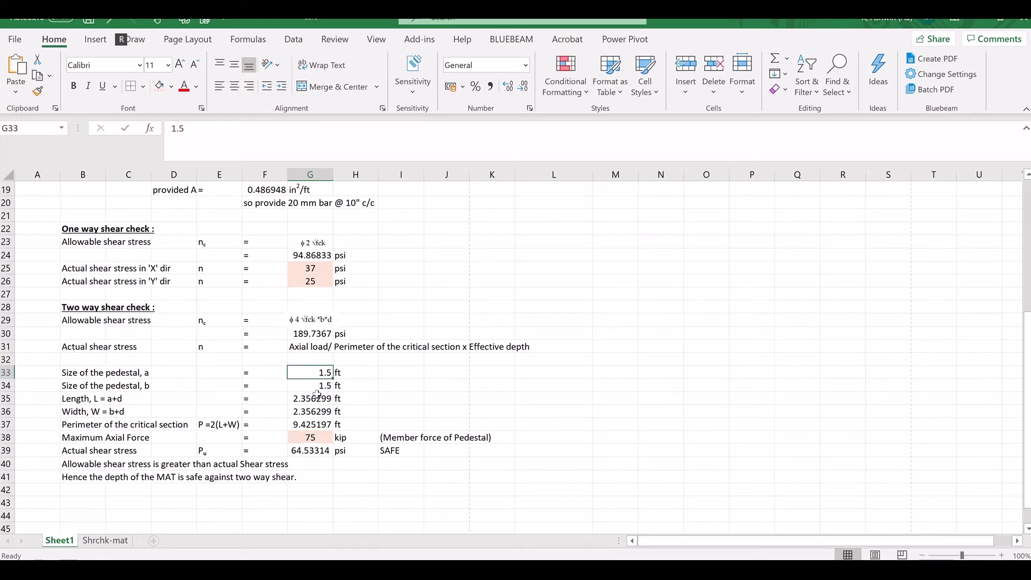
key("alt+Tab")
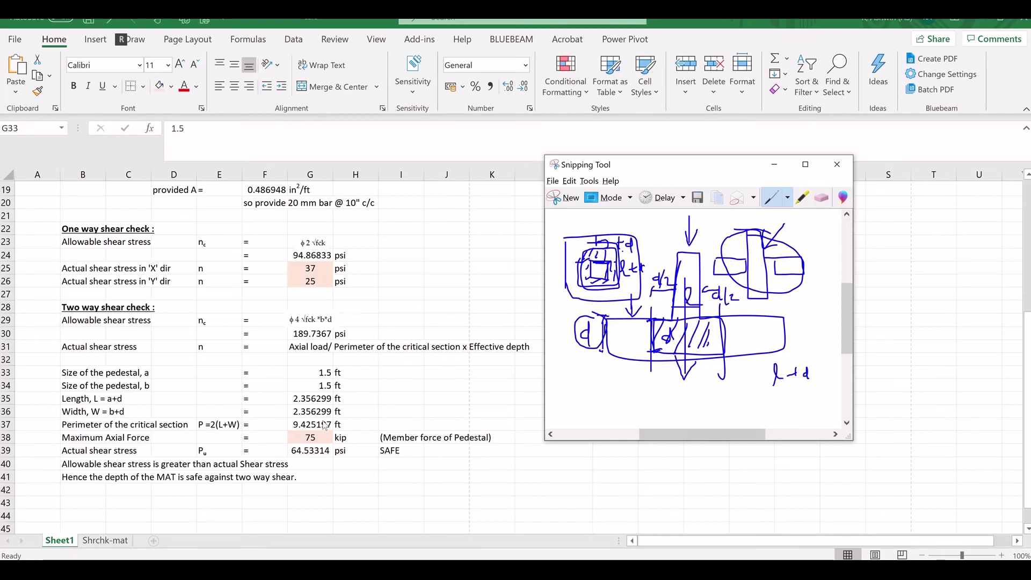
key("alt+Tab")
key("Down")
key("Down")
key("Down")
key("Down")
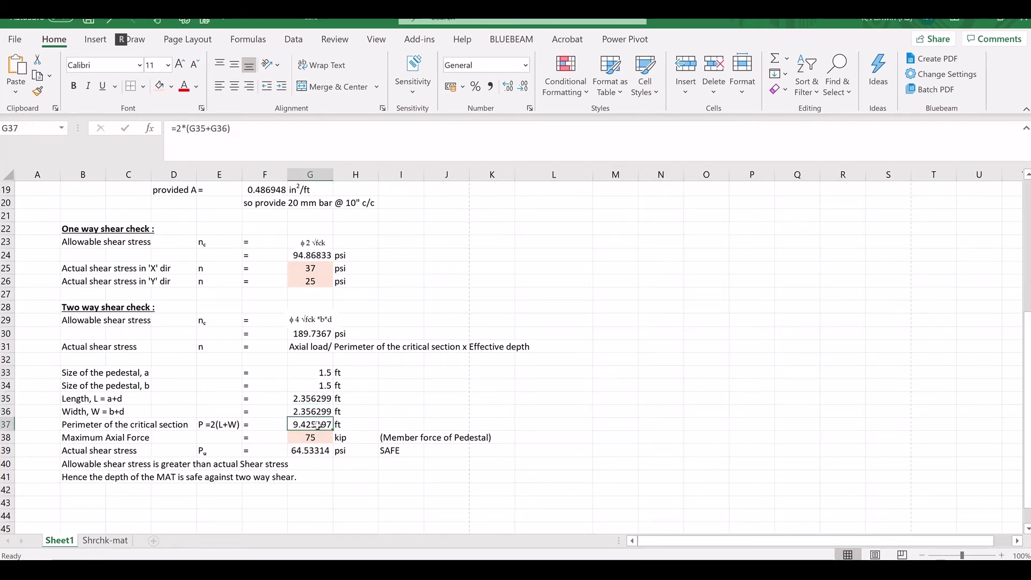
left_click(315, 440)
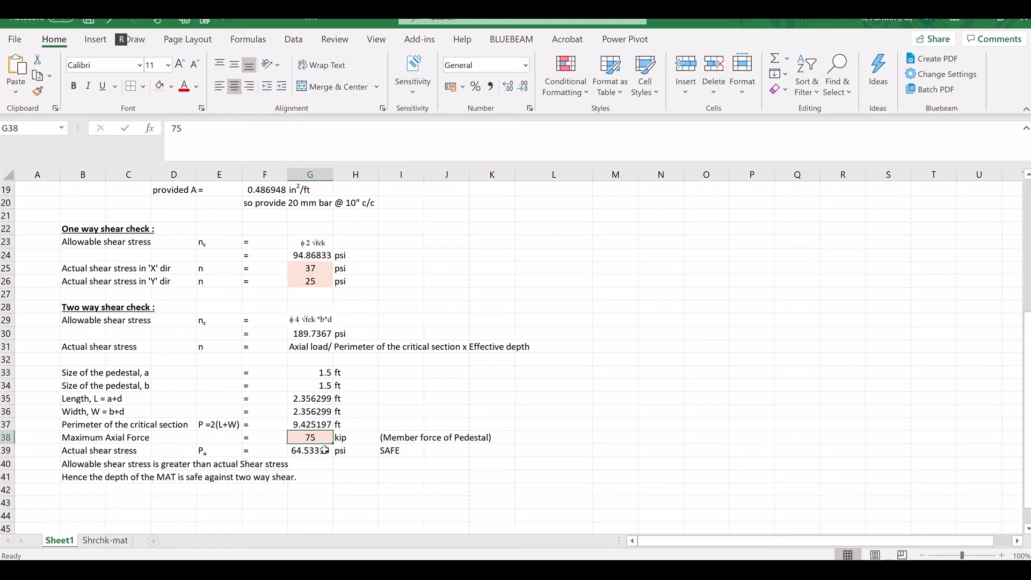
Step: Switch to the Snipping Tool sketch, trace the hatched critical section's outline in the footing, and return to the Excel sheet
key("alt+Tab")
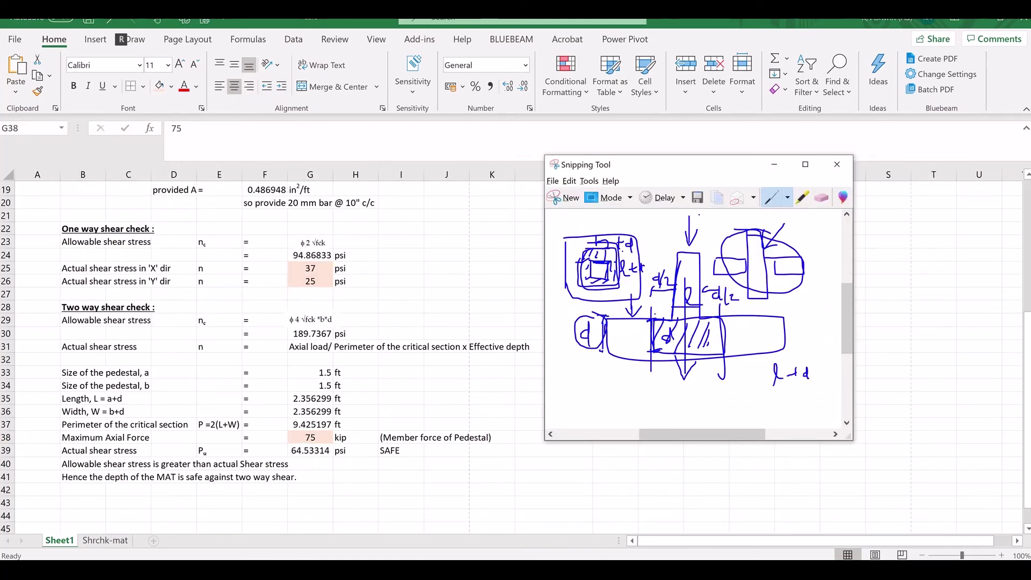
mouse_move(652, 317)
left_mouse_down()
mouse_move(703, 314)
mouse_move(648, 309)
mouse_move(719, 312)
left_mouse_up()
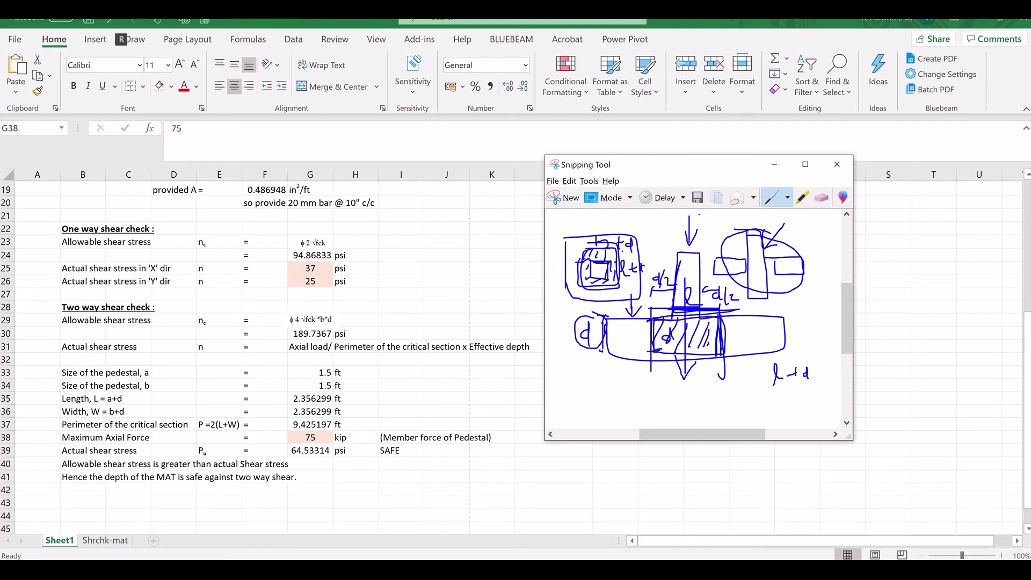
left_click(312, 441)
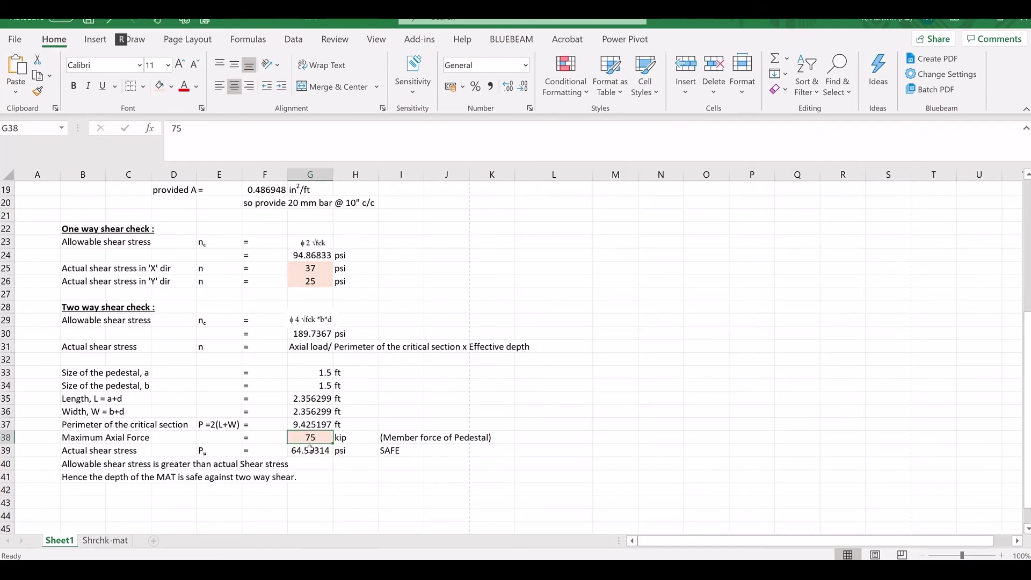
Step: Examine the two-way actual shear stress formula and the effective depth cell it references
double_click(311, 451)
left_click(219, 139)
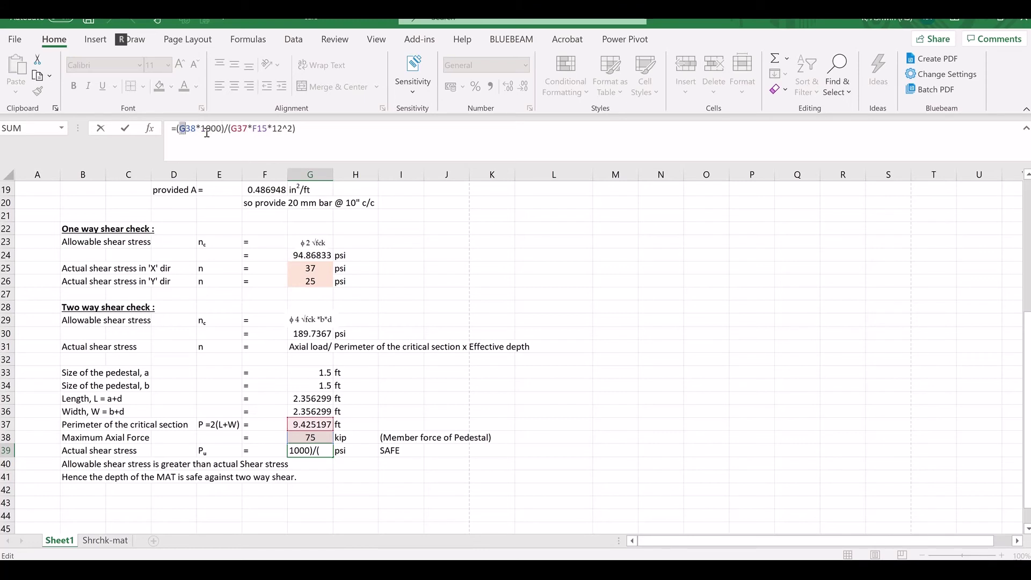
left_click_drag(179, 132, 291, 128)
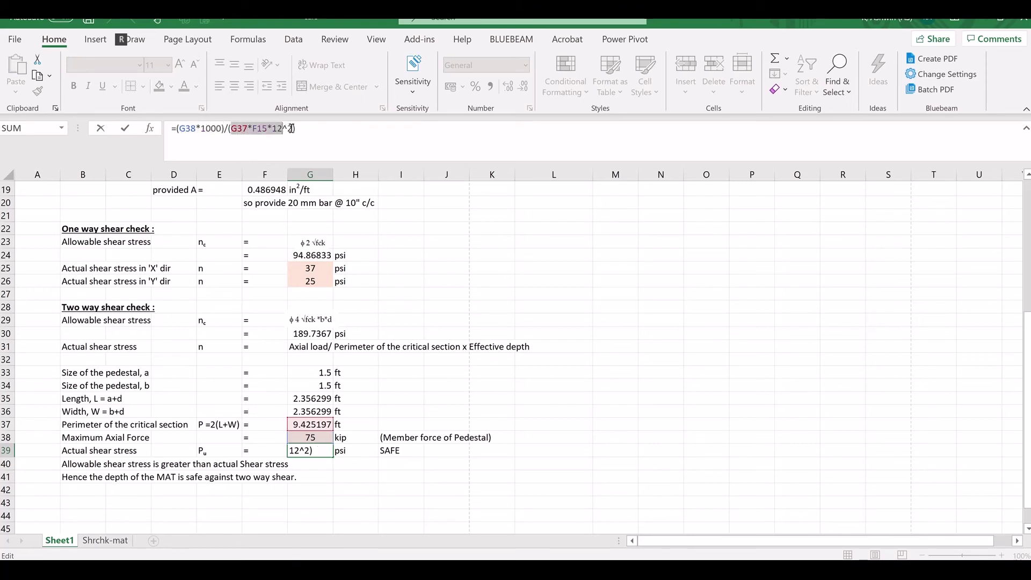
scroll(328, 266, "up", 3)
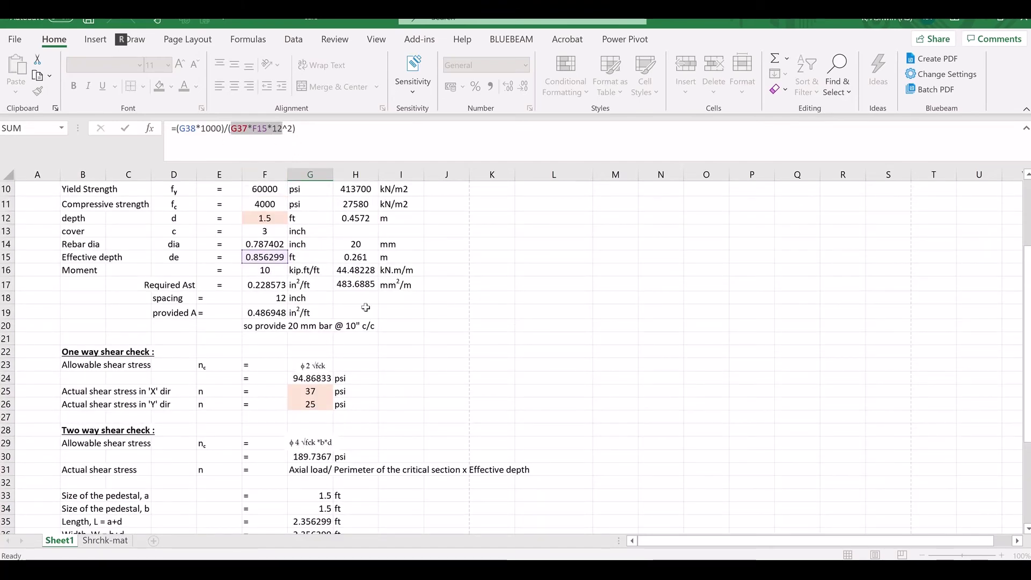
key("Return")
left_click(292, 504)
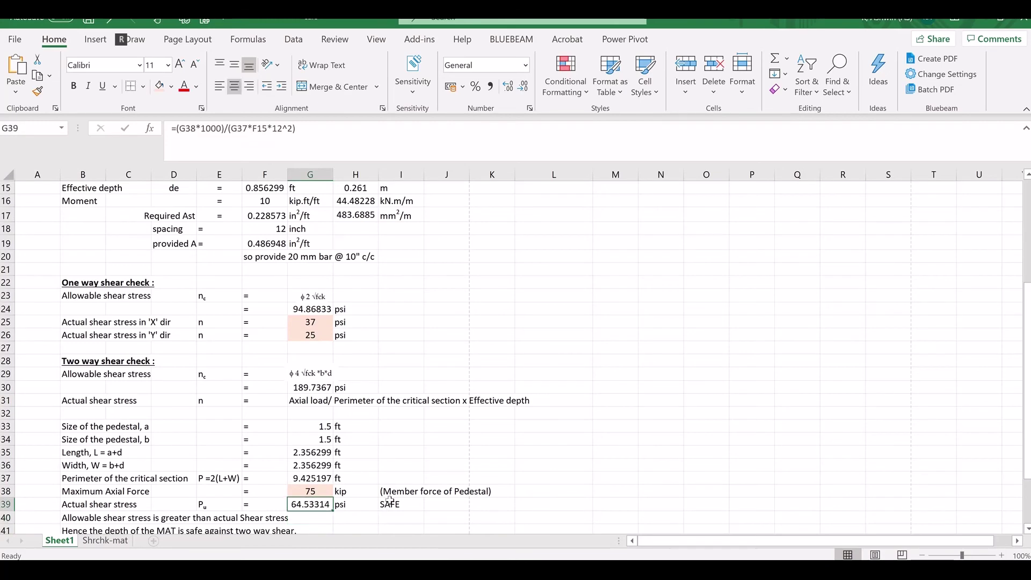
Step: Inspect the SAFE/UNSAFE formula that compares the allowable two-way shear stress with the actual one
scroll(387, 503, "down", 1)
left_click(339, 465)
left_click(332, 464)
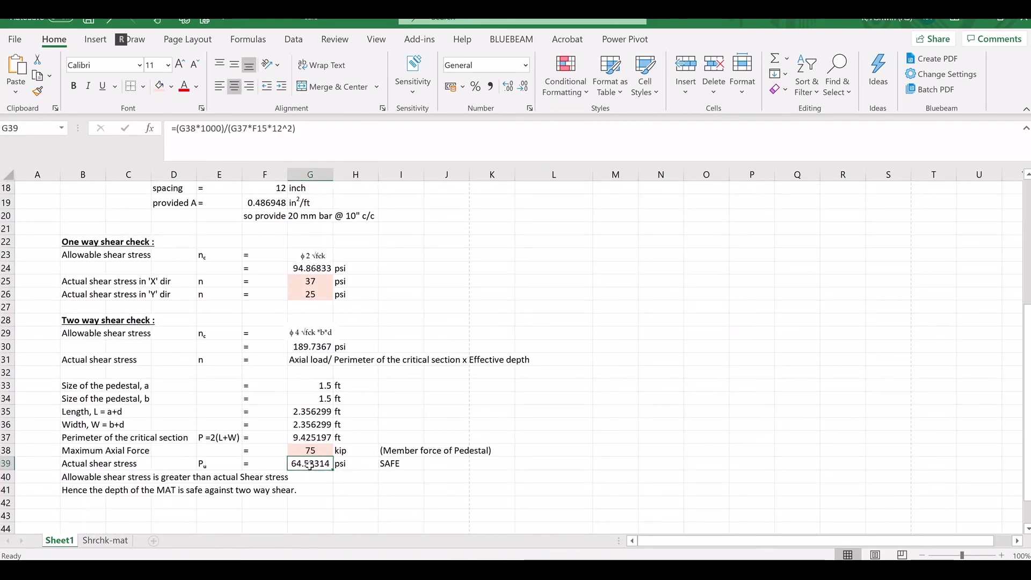
double_click(383, 463)
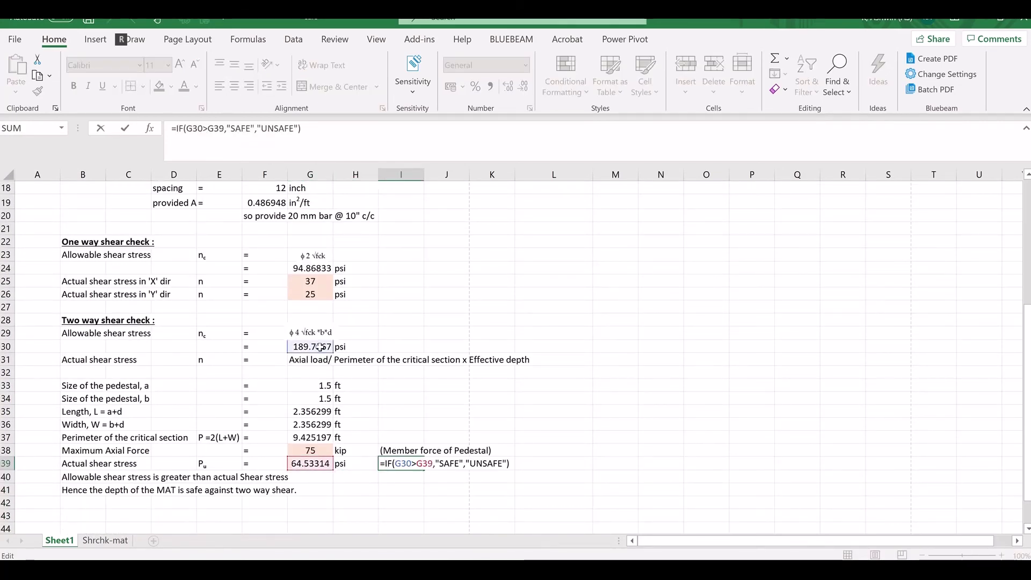
key("ctrl+Return")
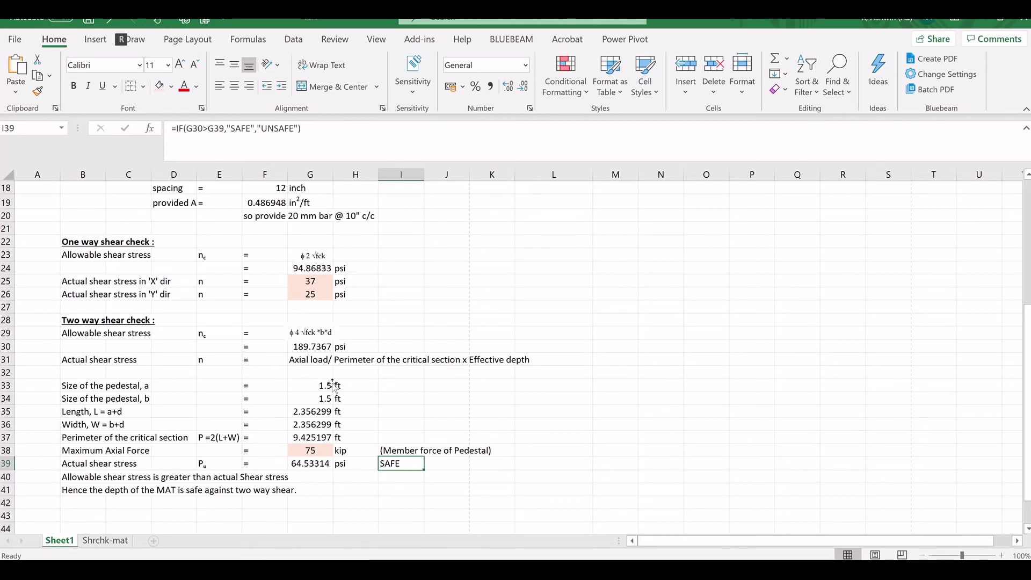
Step: Try a footing depth of 1 ft in the design inputs
scroll(333, 386, "up", 1)
scroll(333, 385, "up", 3)
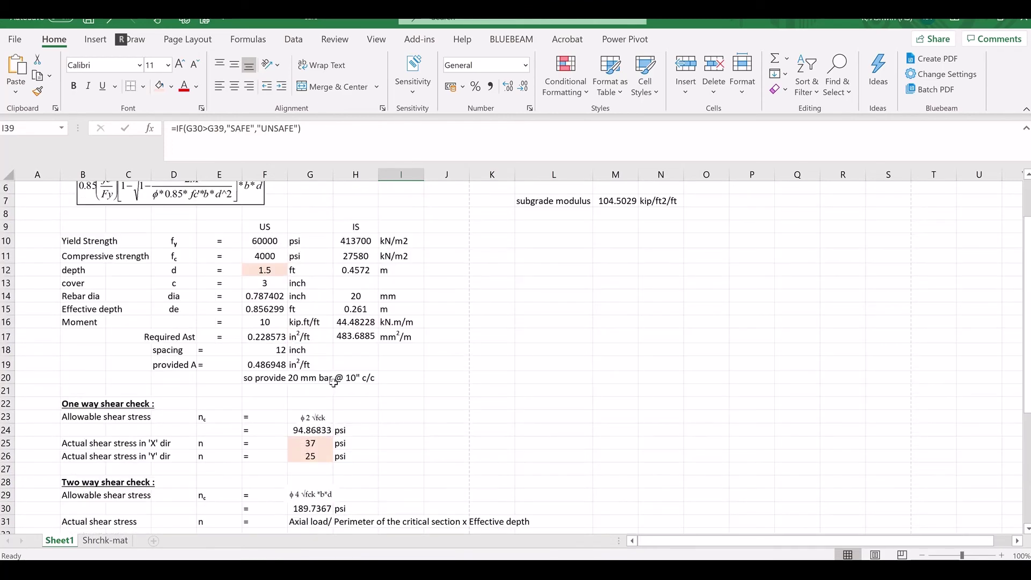
left_click(270, 269)
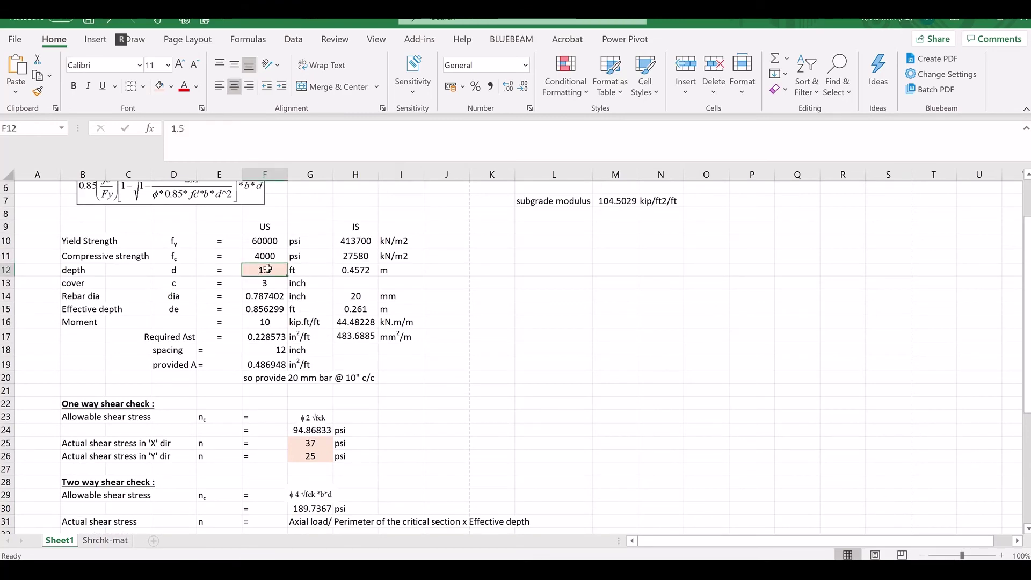
scroll(332, 413, "down", 4)
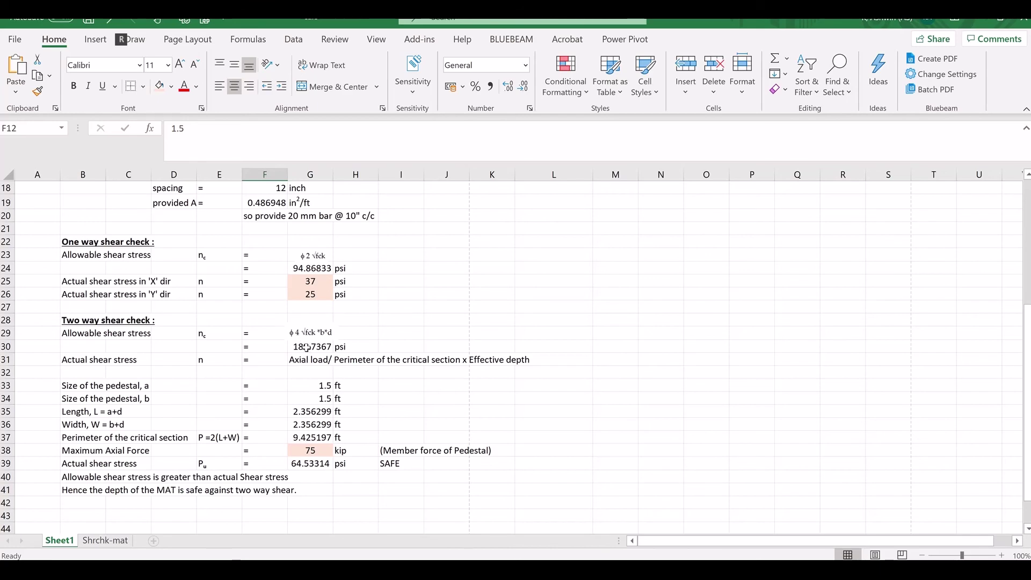
scroll(319, 451, "up", 1)
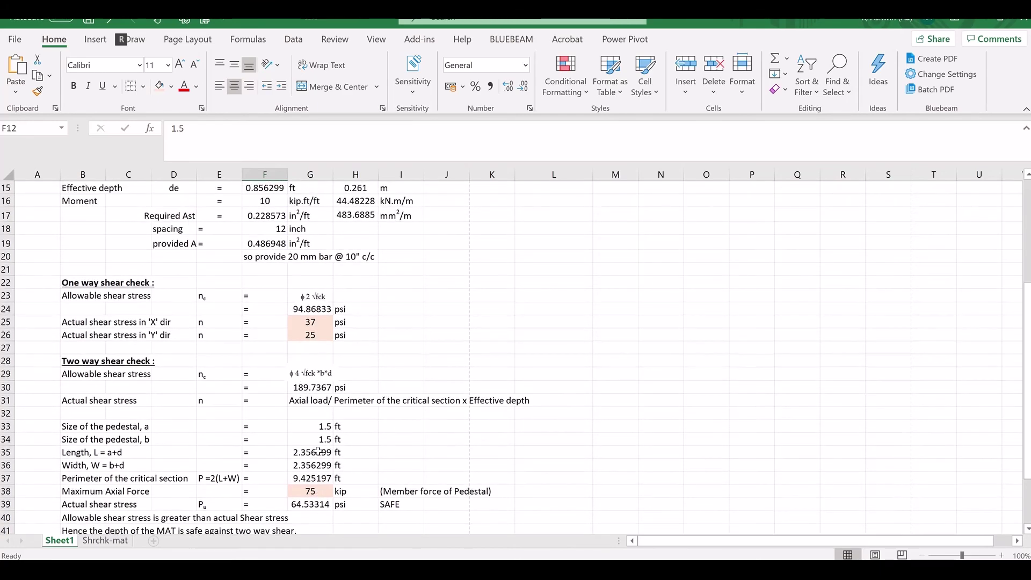
scroll(319, 451, "up", 2)
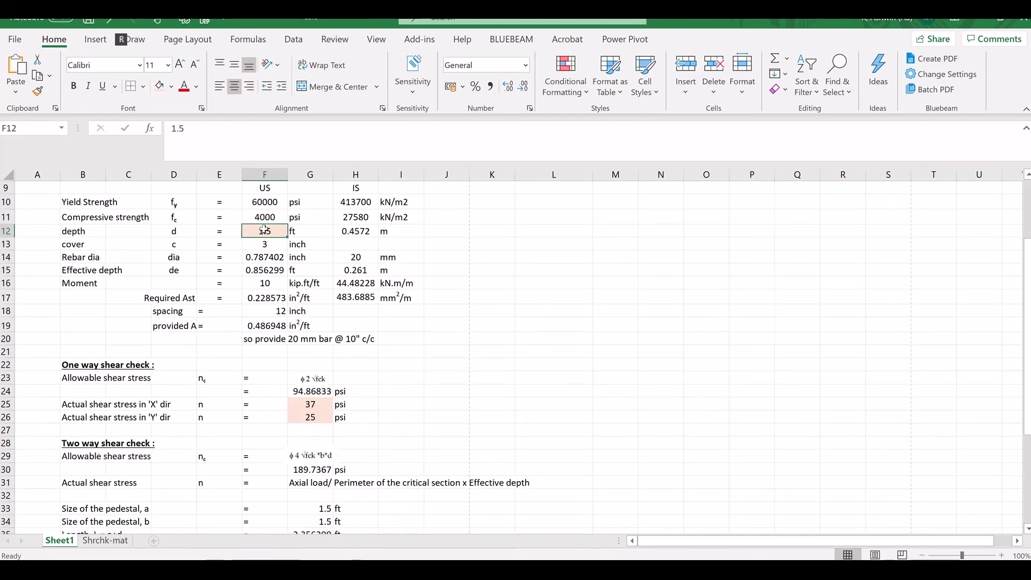
type("1")
key("Return")
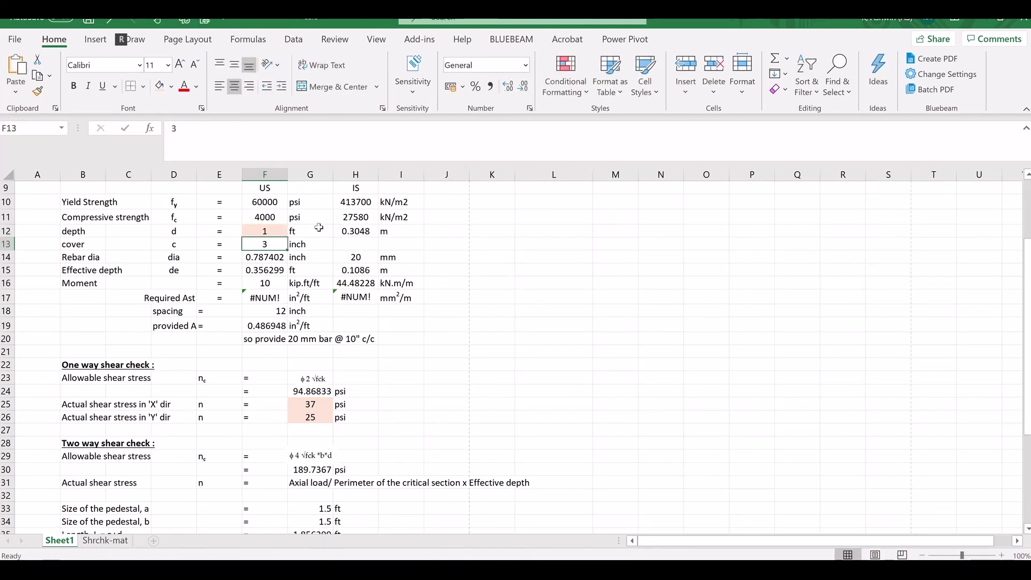
Step: Check the two-way actual shear stress and its safety result for the 1 ft depth
left_click(277, 232)
scroll(364, 379, "up", 1)
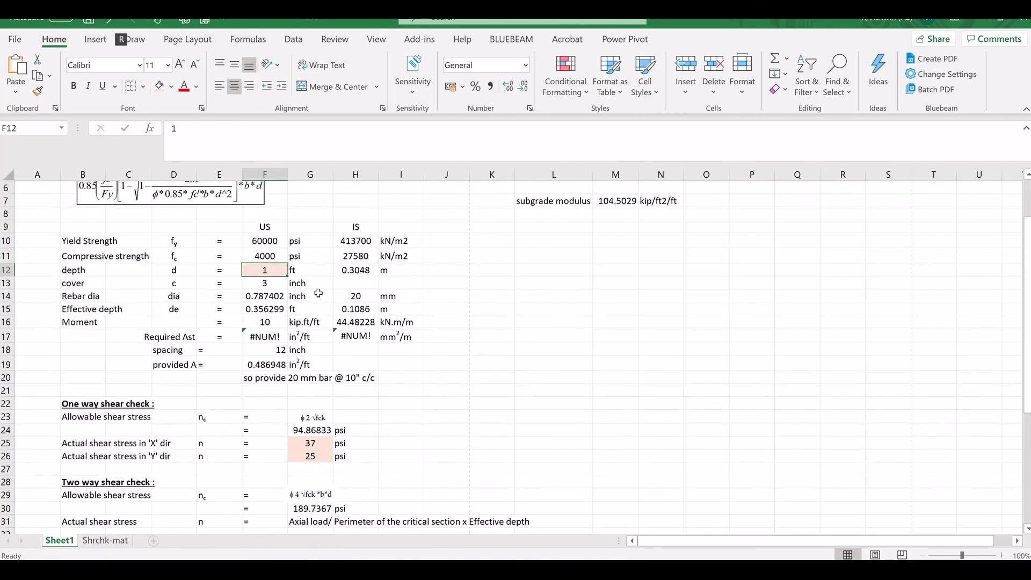
scroll(364, 378, "down", 2)
scroll(364, 378, "down", 2)
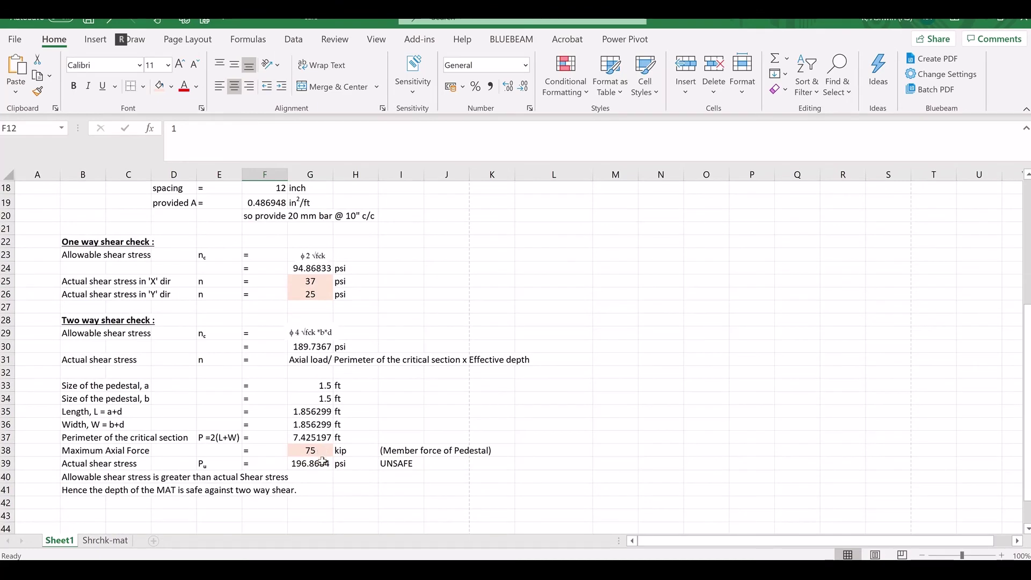
left_click(322, 462)
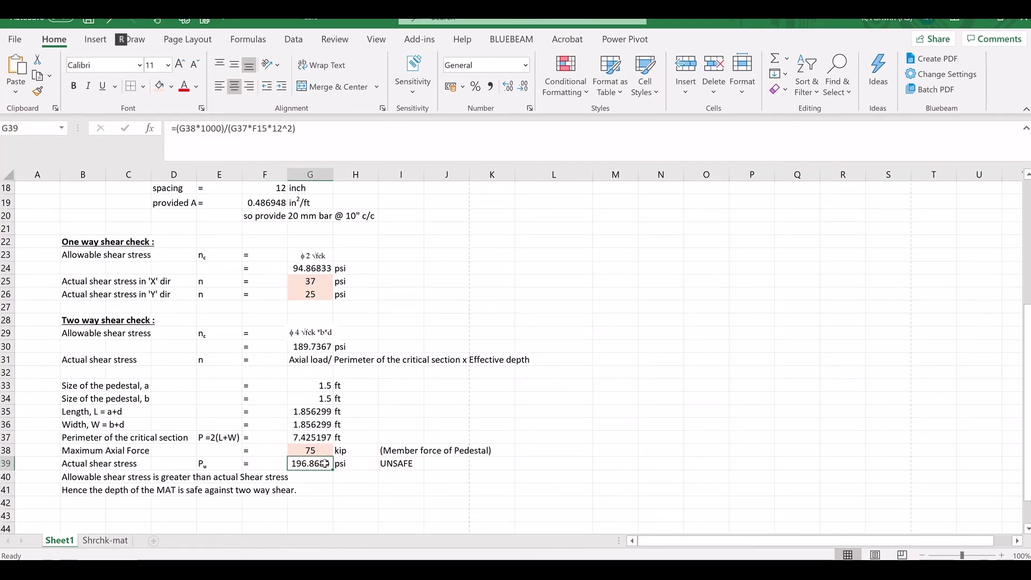
Step: Set the footing depth to 1.25 ft
scroll(325, 463, "up", 4)
left_click(286, 270)
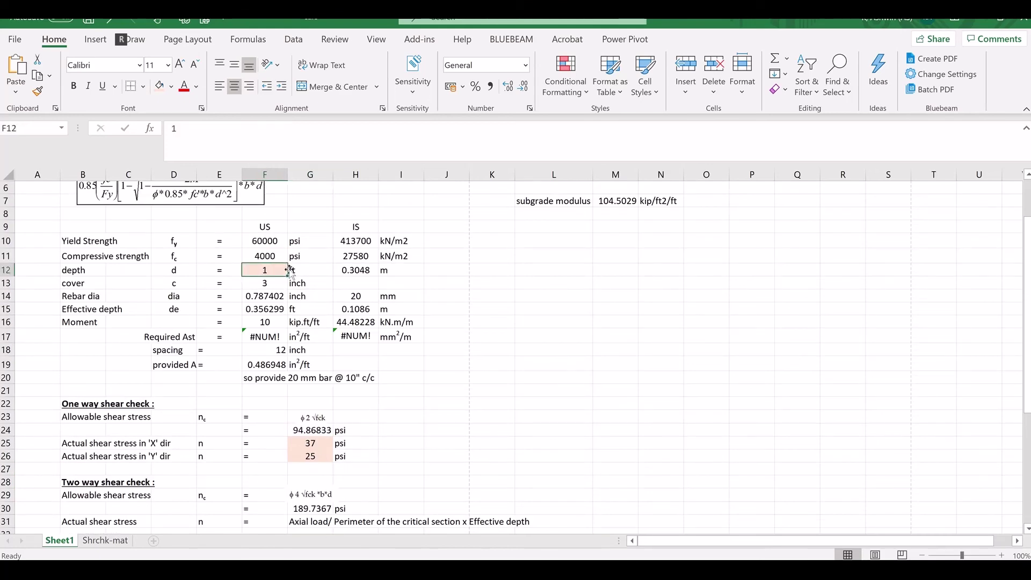
type("1.25")
key("Return")
Step: Compare the two-way actual shear stress with the allowable stress for the 1.25 ft depth
scroll(315, 416, "down", 4)
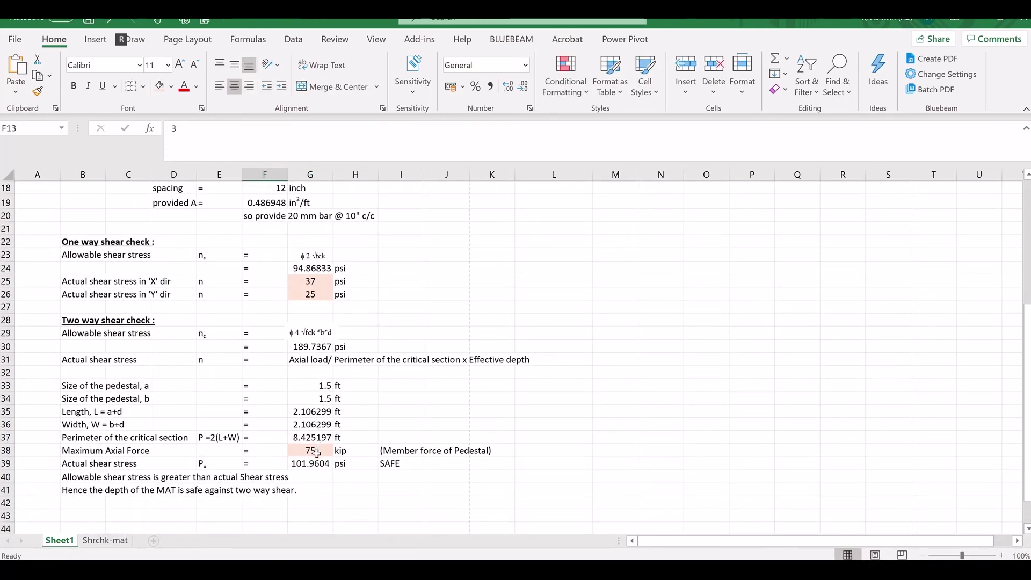
left_click(316, 463)
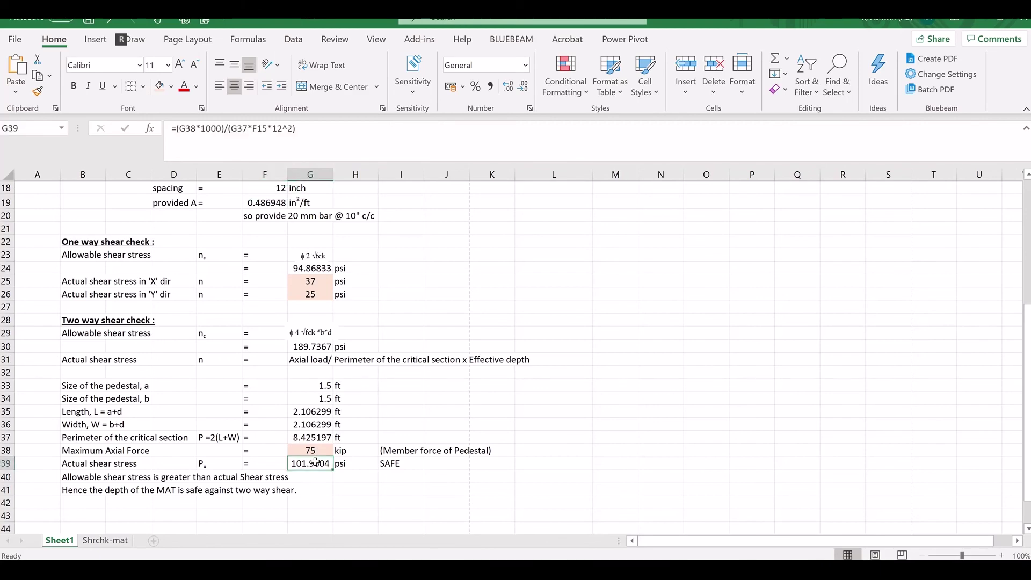
left_click(317, 347)
scroll(340, 460, "up", 3)
scroll(340, 459, "up", 1)
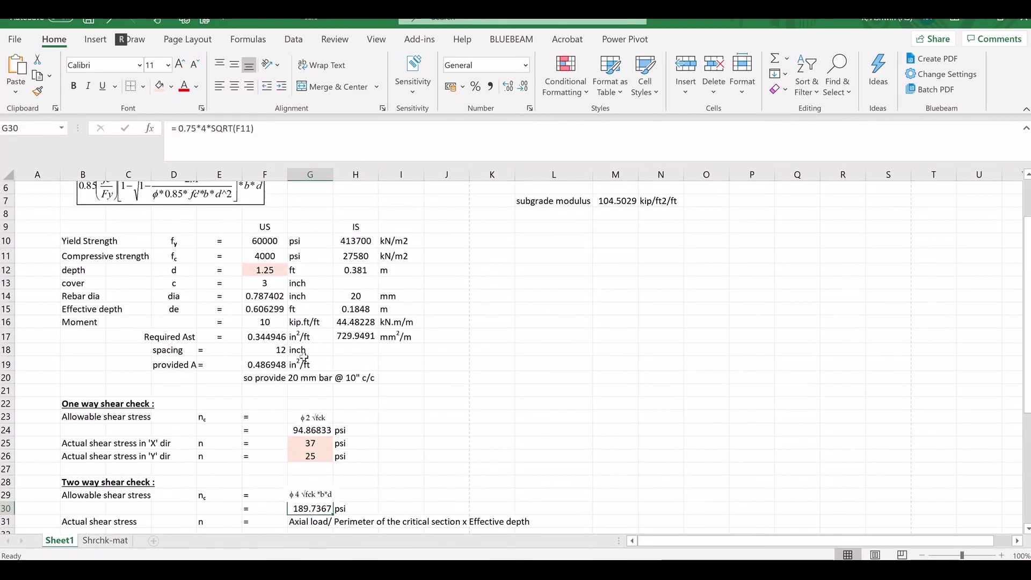
left_click(265, 270)
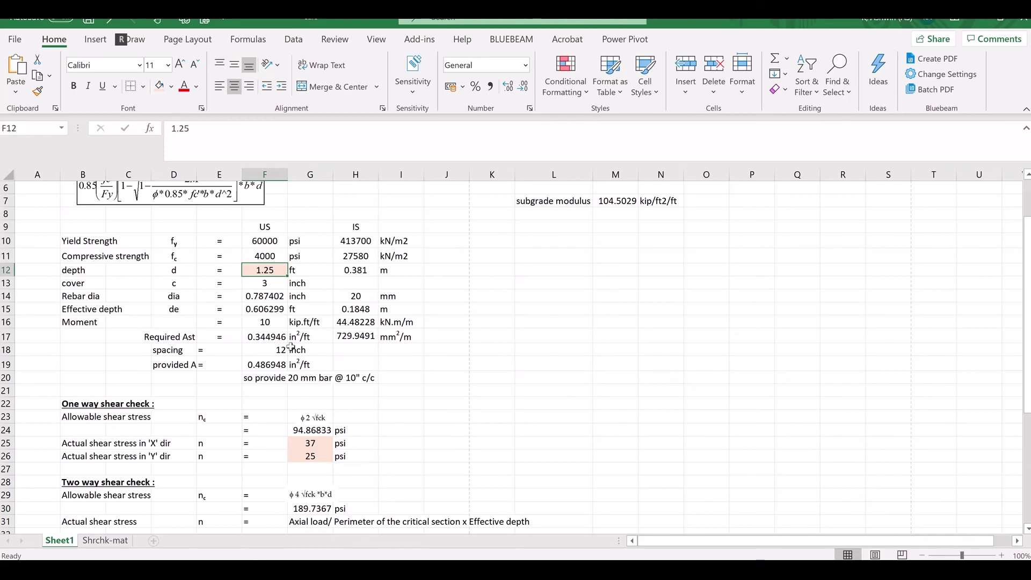
Step: Review the whole design sheet, from the bearing capacity and depth inputs to the one-way and two-way shear checks
scroll(291, 347, "down", 1)
left_click(452, 278)
scroll(452, 279, "down", 2)
left_click(447, 453)
scroll(440, 306, "up", 3)
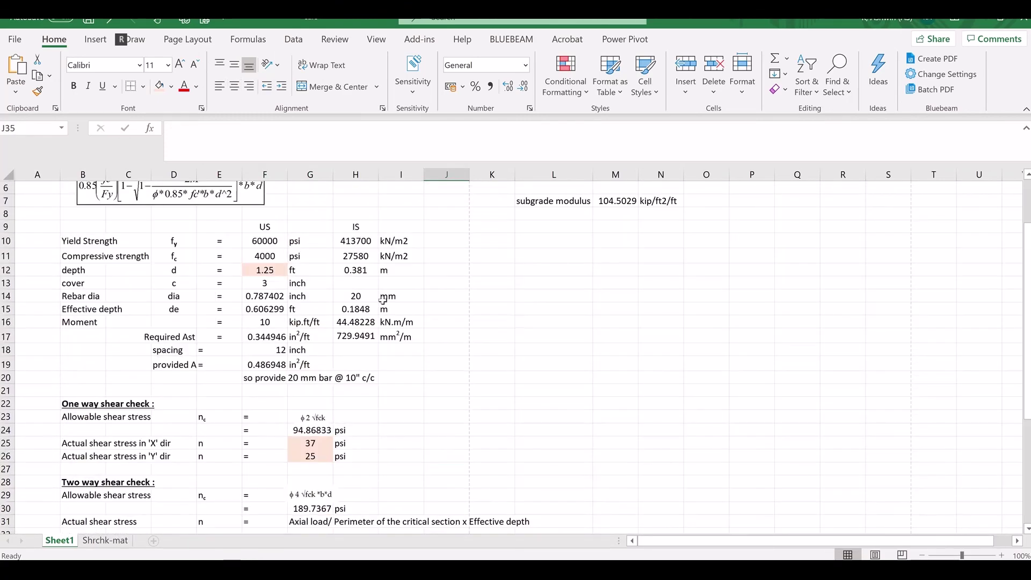
left_click(257, 271)
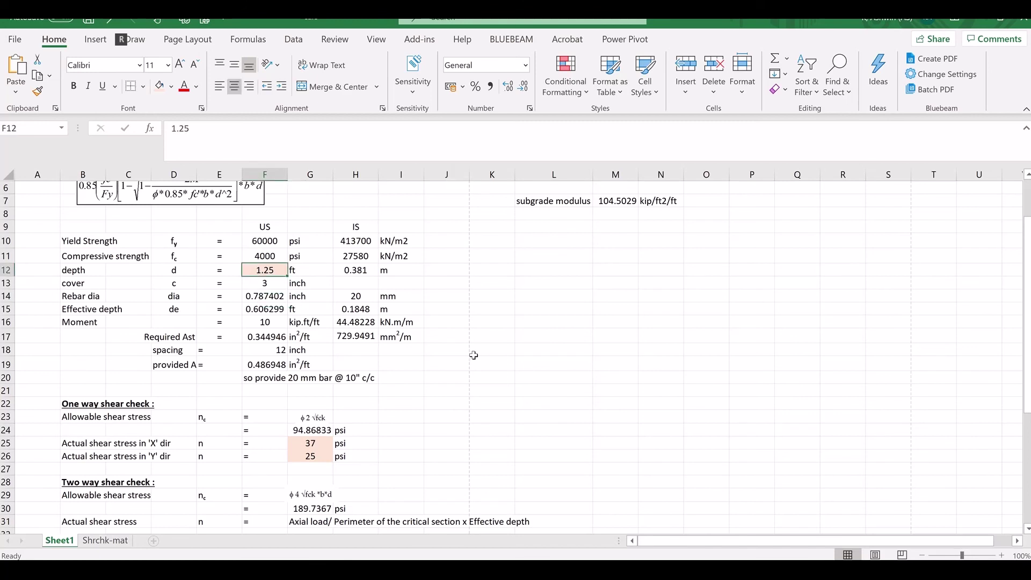
left_click(496, 363)
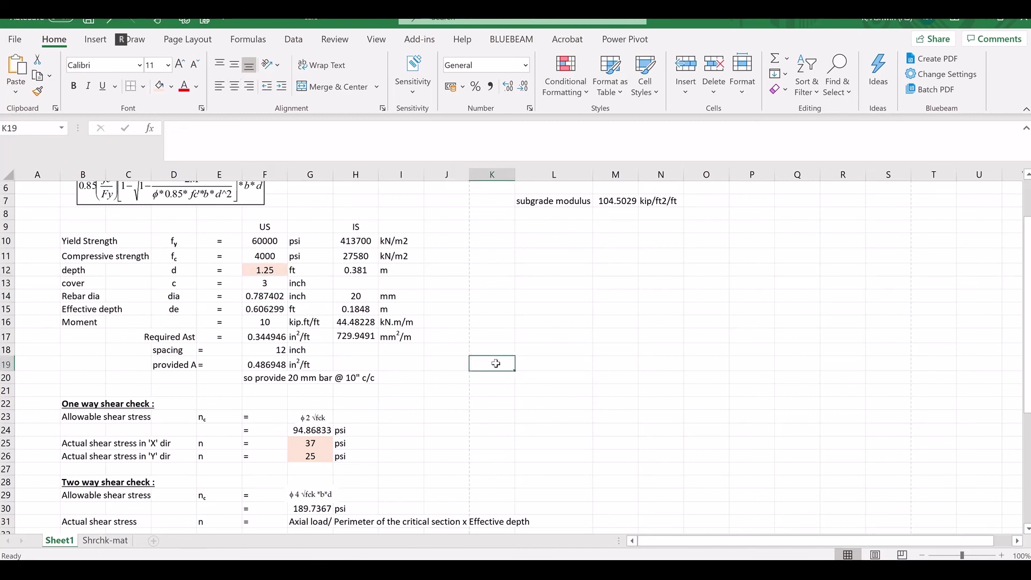
scroll(501, 364, "up", 2)
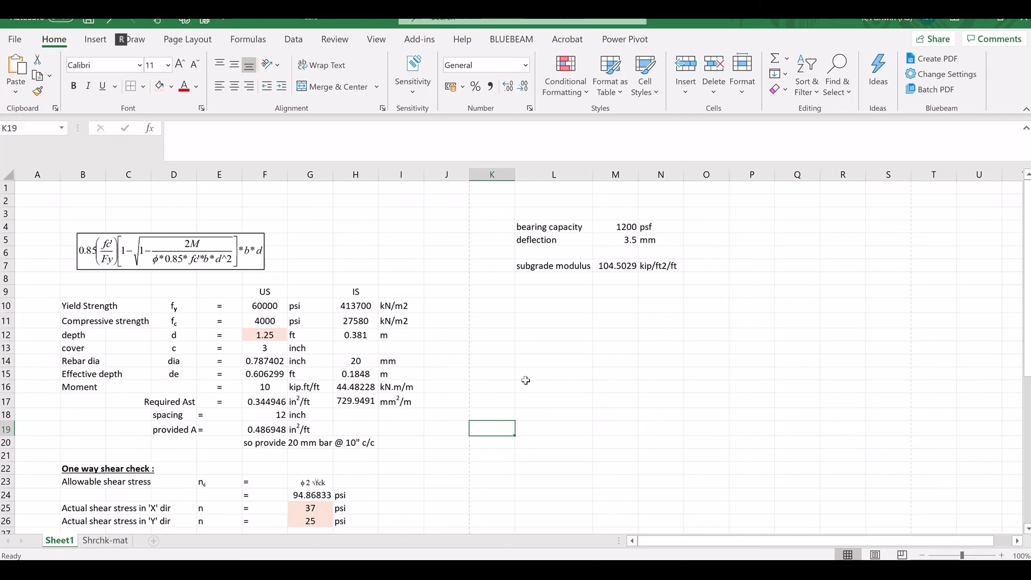
scroll(528, 382, "down", 5)
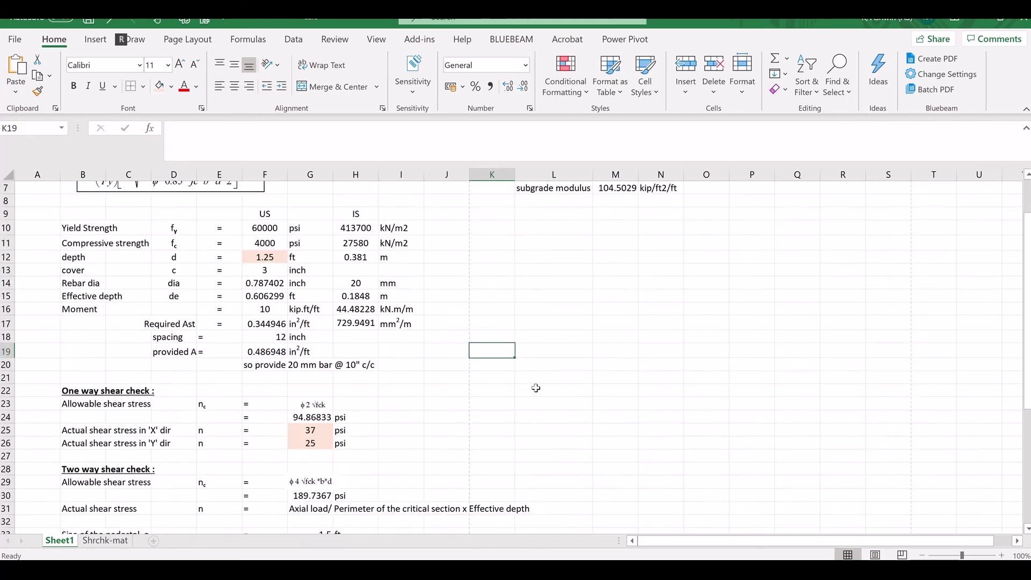
scroll(536, 388, "down", 1)
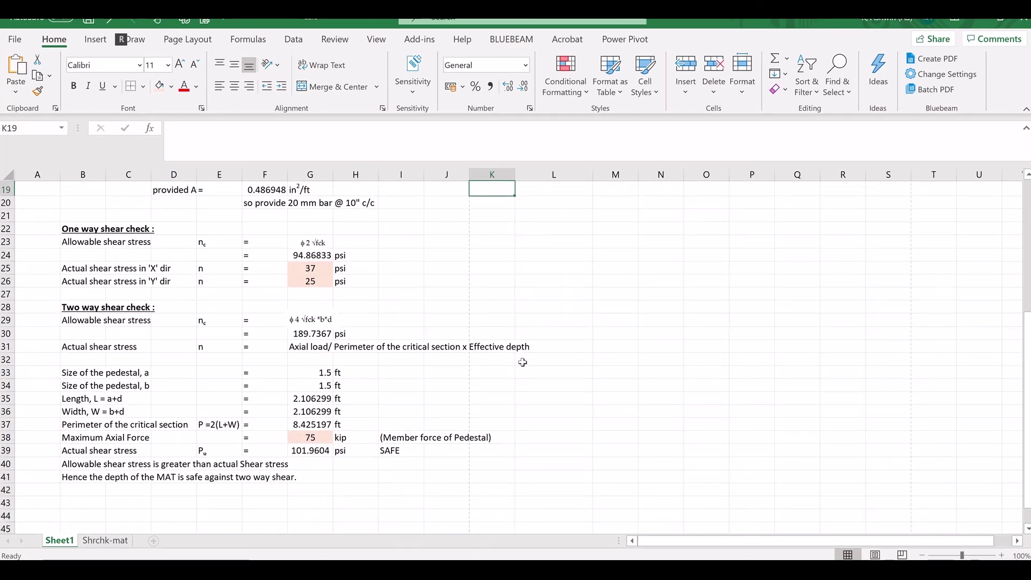
left_click(523, 321)
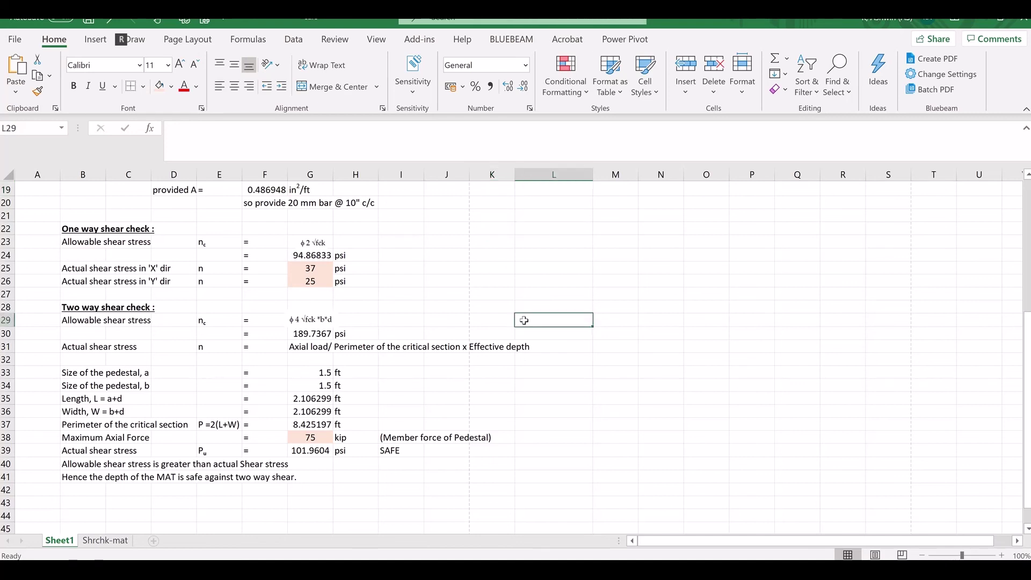